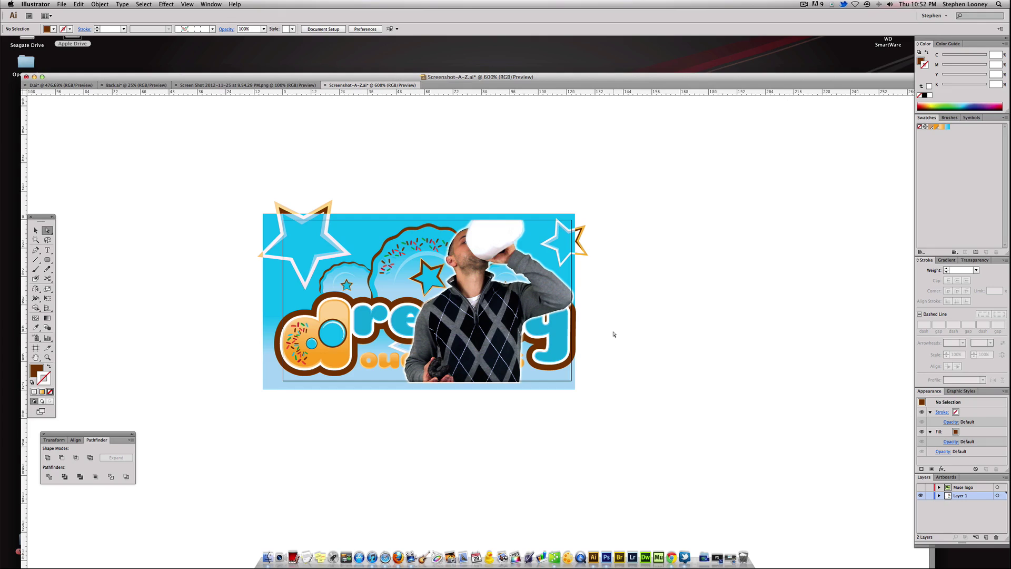
Drag the man's photo to the right of the doughnut logo, deselect it, and reposition the view.
{"action": "left_click_drag", "start_coordinate": [453, 319], "coordinate": [656, 329]}
{"action": "left_click", "coordinate": [670, 394]}
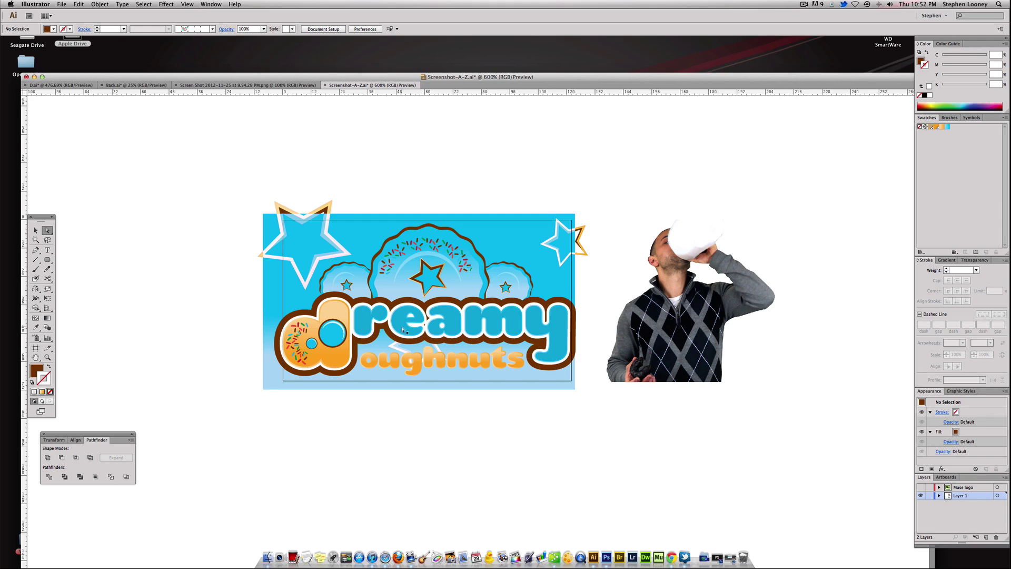
{"action": "left_click_drag", "start_coordinate": [436, 332], "coordinate": [453, 265]}
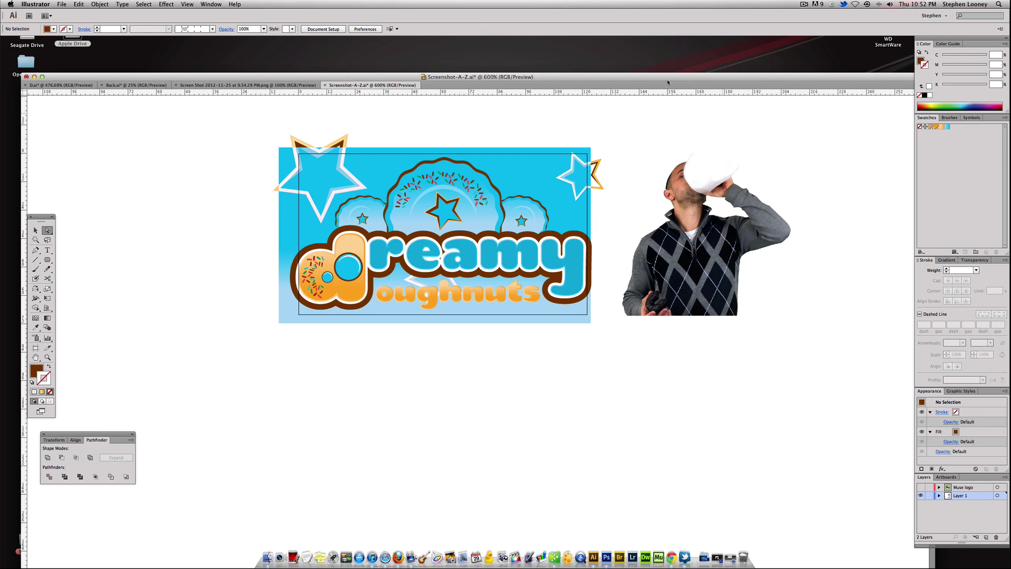
{"action": "left_click_drag", "start_coordinate": [670, 78], "coordinate": [631, 56]}
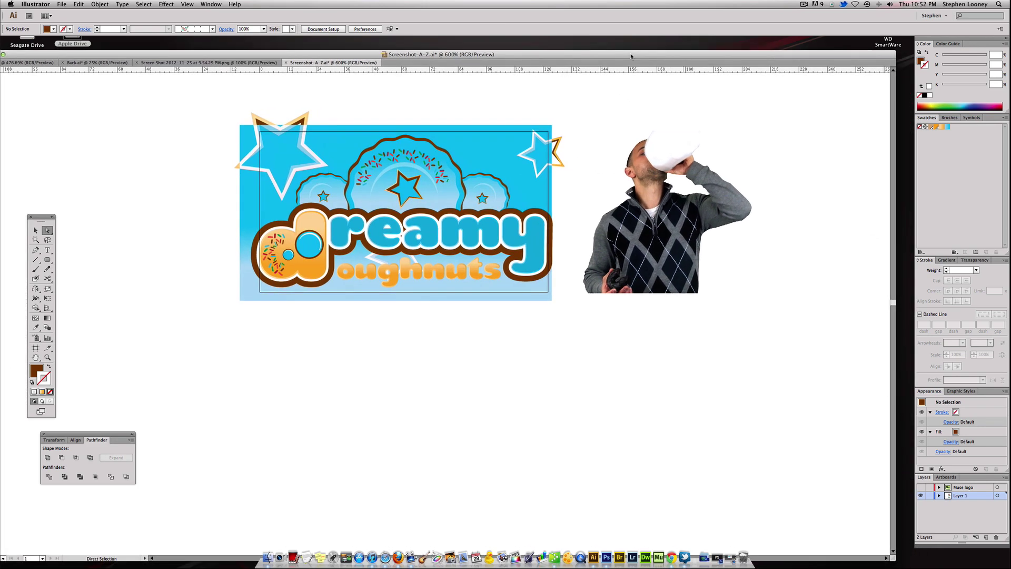
Pan around the artwork and select the man's photo beside the logo.
{"action": "left_click", "coordinate": [891, 71]}
{"action": "left_click", "coordinate": [892, 71]}
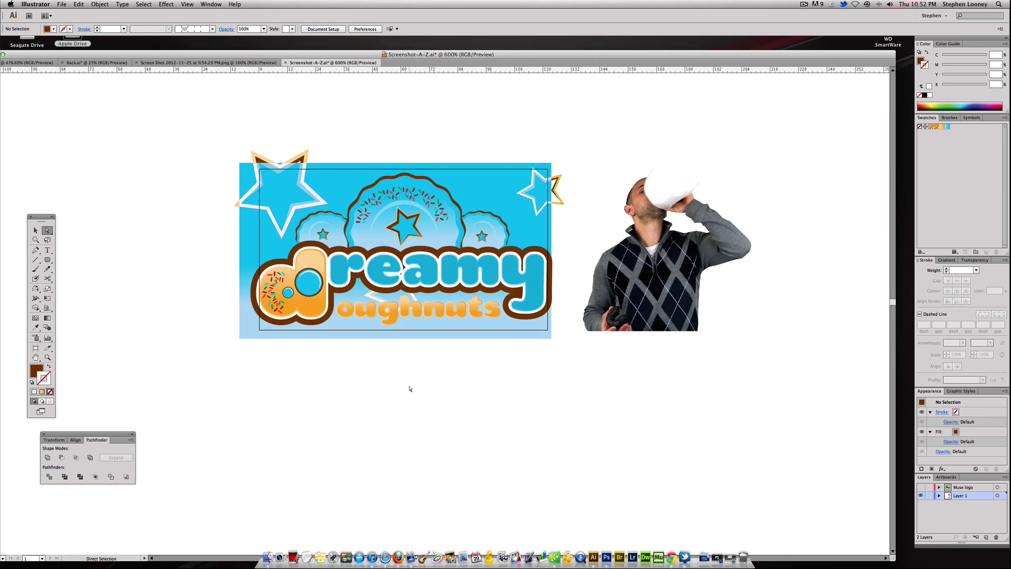
{"action": "left_click_drag", "start_coordinate": [295, 282], "coordinate": [169, 227]}
{"action": "left_click_drag", "start_coordinate": [334, 226], "coordinate": [334, 249]}
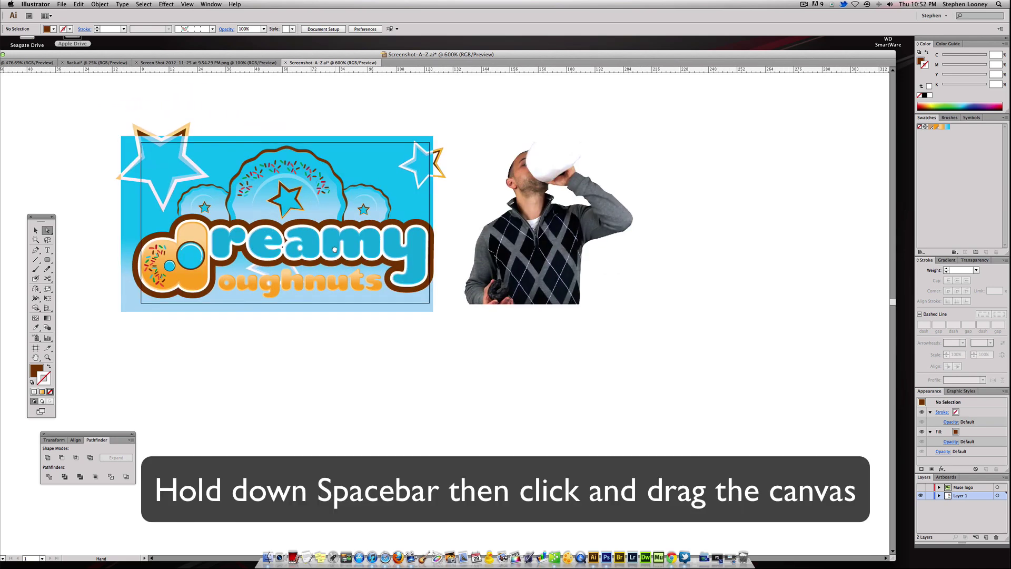
{"action": "left_click_drag", "start_coordinate": [510, 250], "coordinate": [817, 226]}
{"action": "left_click", "coordinate": [520, 217]}
Zoom in on the row of photo copies, then zoom back out to show logo and photos.
{"action": "scroll", "coordinate": [431, 300], "scroll_direction": "right", "scroll_amount": 10}
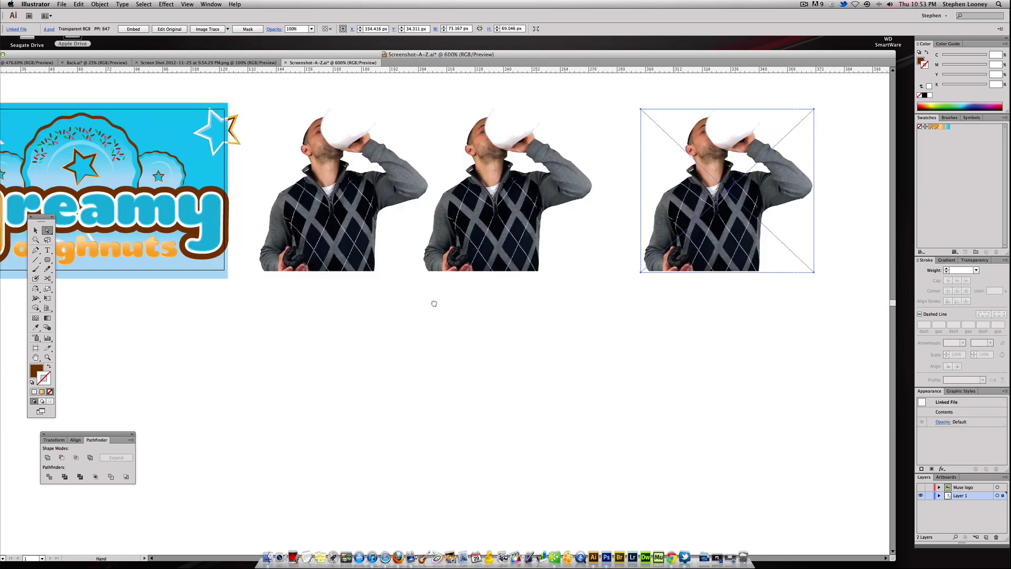
{"action": "scroll", "coordinate": [346, 309], "scroll_direction": "left", "scroll_amount": 15}
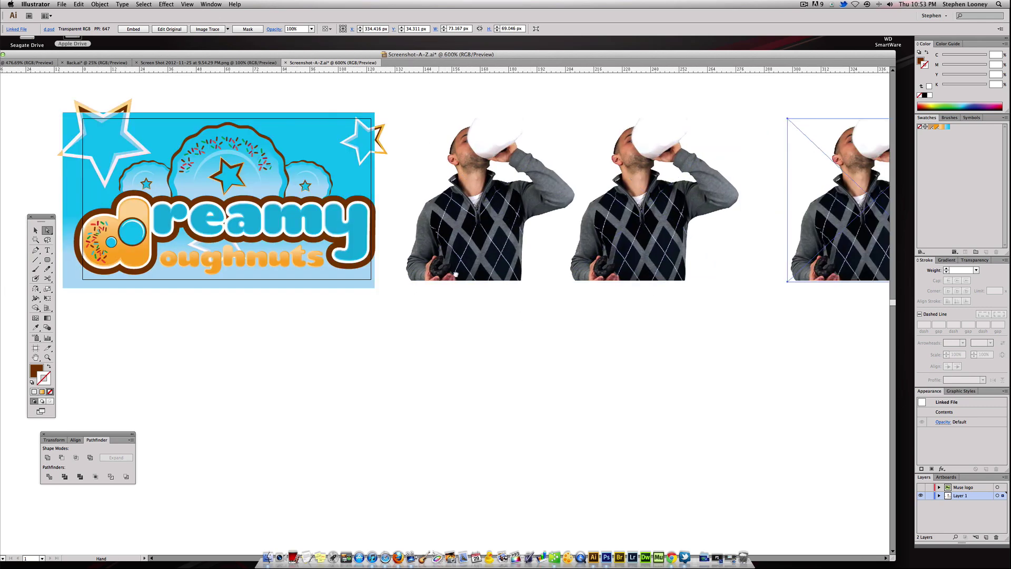
{"action": "left_click", "coordinate": [343, 190], "text": "super"}
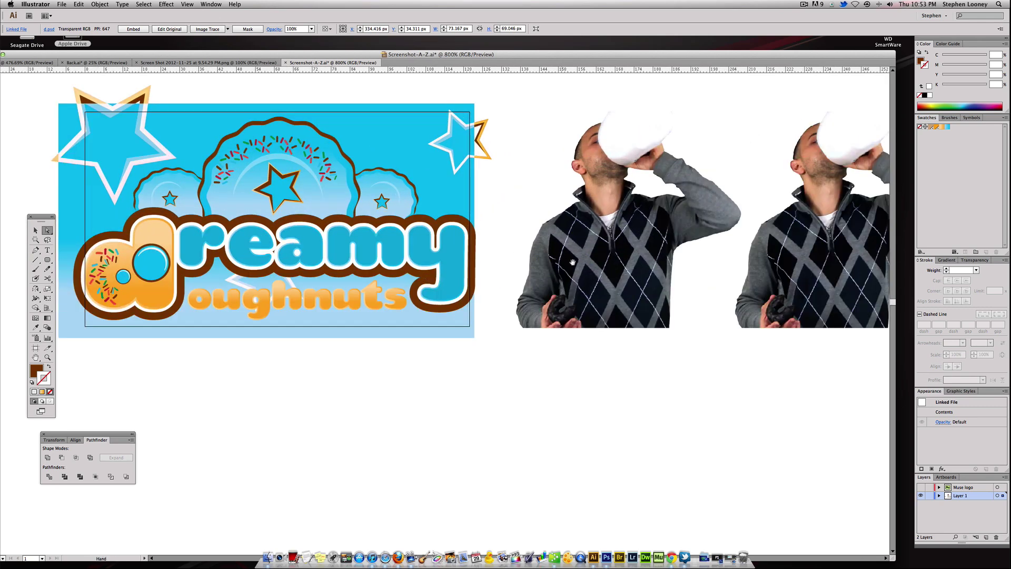
{"action": "scroll", "coordinate": [347, 232], "scroll_direction": "right", "scroll_amount": 10}
{"action": "left_click", "coordinate": [347, 231], "text": "alt+super"}
{"action": "left_click", "coordinate": [472, 256], "text": "super"}
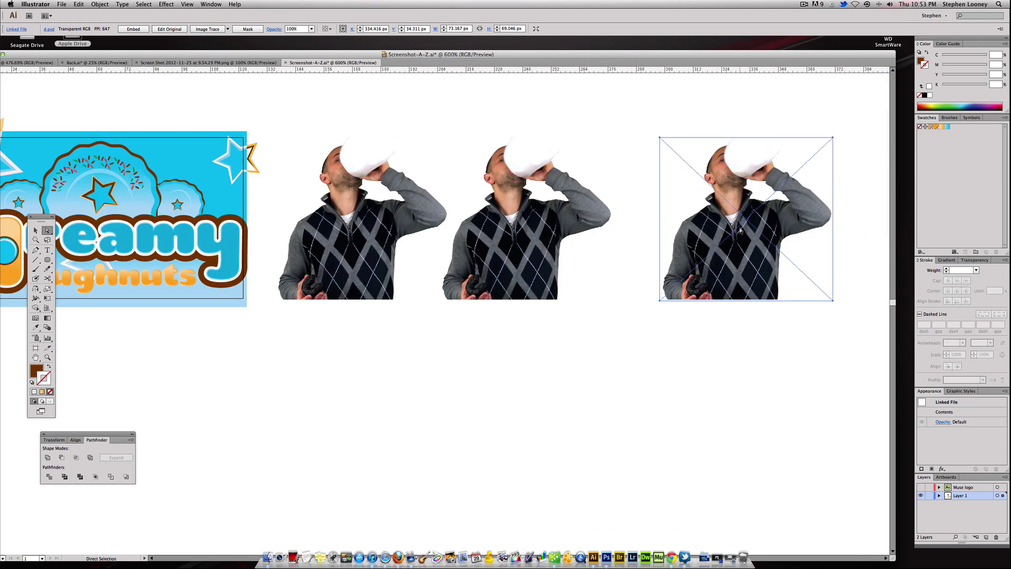
Delete the second and third copies of the man's photo.
{"action": "key", "text": "Delete"}
{"action": "left_click", "coordinate": [557, 219]}
{"action": "key", "text": "Delete"}
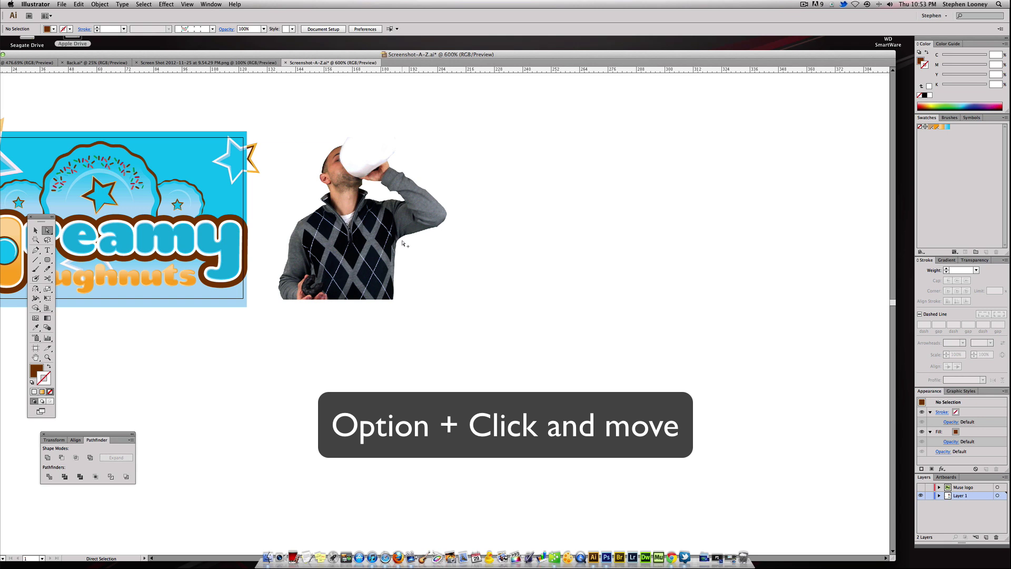
Option-drag two new photo duplicates, then undo them with Command+Z.
{"action": "key", "text": "alt"}
{"action": "left_click_drag", "start_coordinate": [343, 234], "coordinate": [425, 376]}
{"action": "left_click_drag", "start_coordinate": [430, 300], "coordinate": [451, 317]}
{"action": "left_click", "coordinate": [715, 213]}
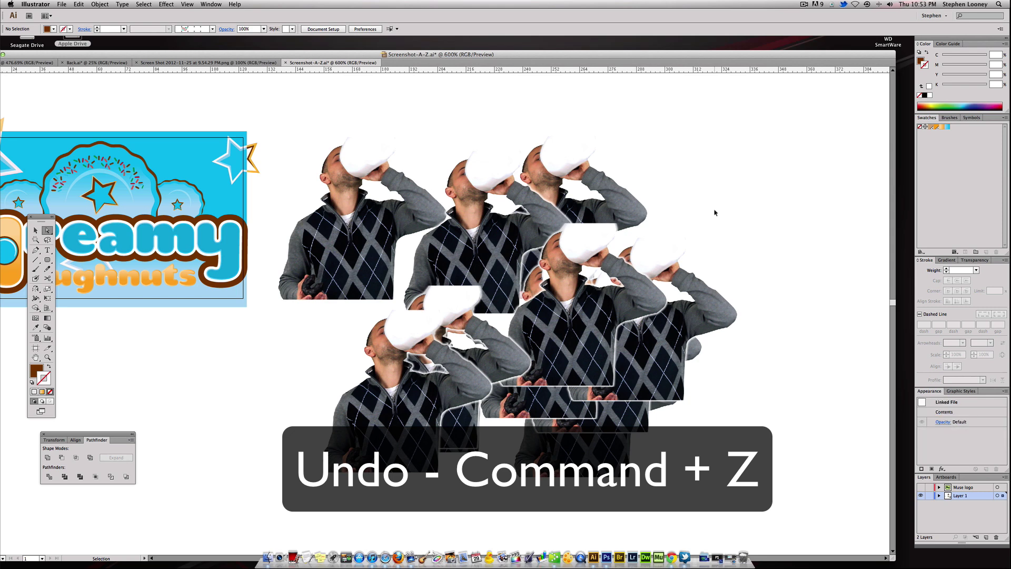
{"action": "key", "text": "super+z"}
{"action": "key", "text": "super+z"}
{"action": "key", "text": "super+z"}
{"action": "key", "text": "super+z"}
{"action": "key", "text": "super+z"}
{"action": "key", "text": "super+z"}
{"action": "key", "text": "super+z"}
{"action": "key", "text": "super+z"}
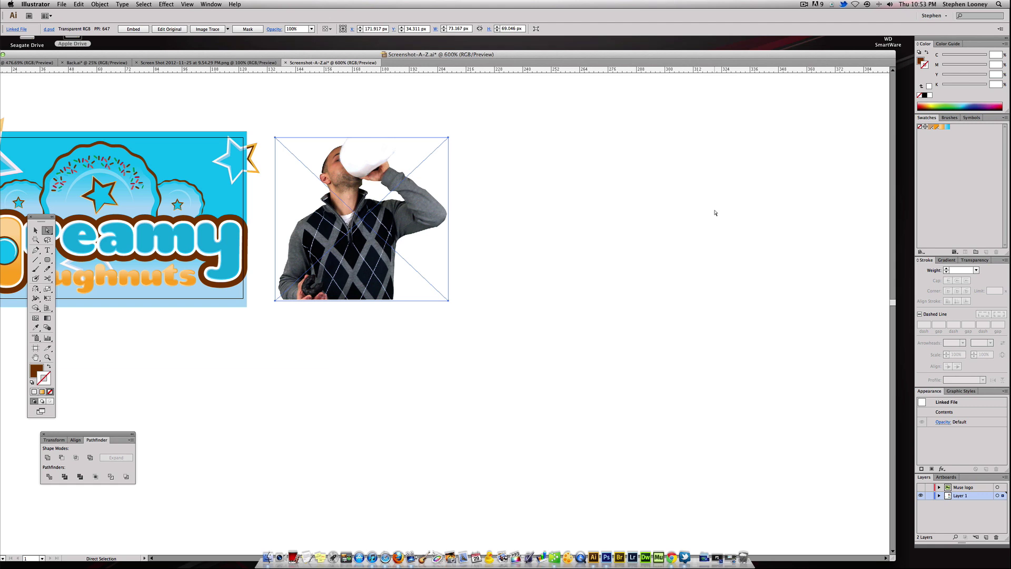
{"action": "left_click", "coordinate": [80, 5]}
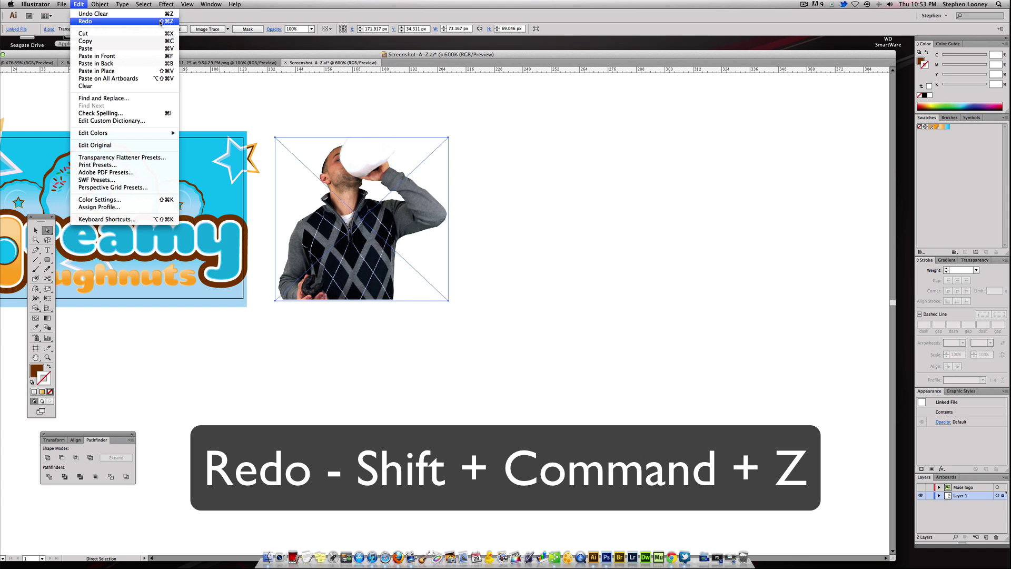
{"action": "key", "text": "shift+super+z"}
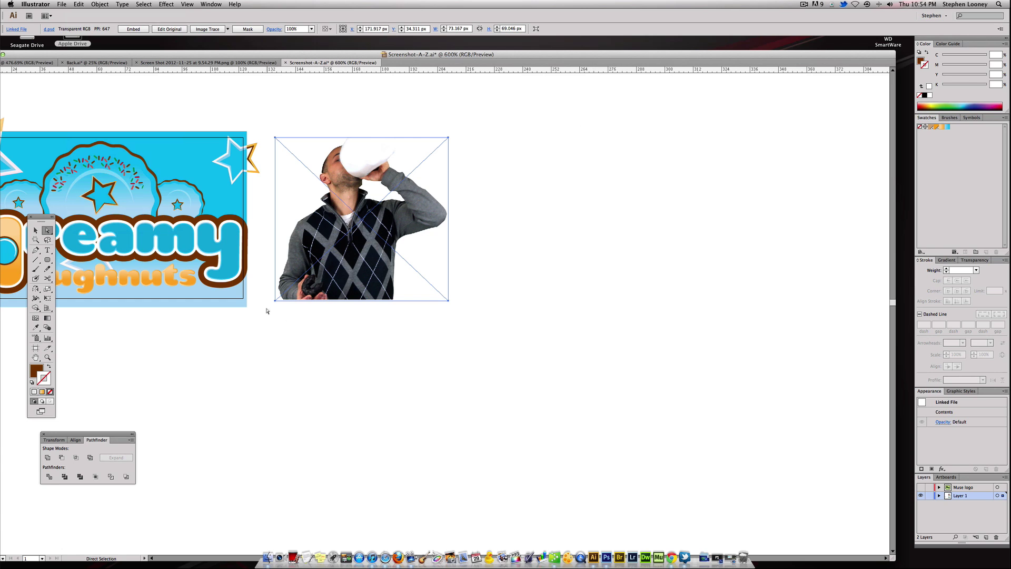
Pan the artwork right, toggle Selection (V) and Direct Selection (A), ending on the Pen tool (P).
{"action": "key", "text": "space"}
{"action": "left_click_drag", "start_coordinate": [209, 323], "coordinate": [399, 317]}
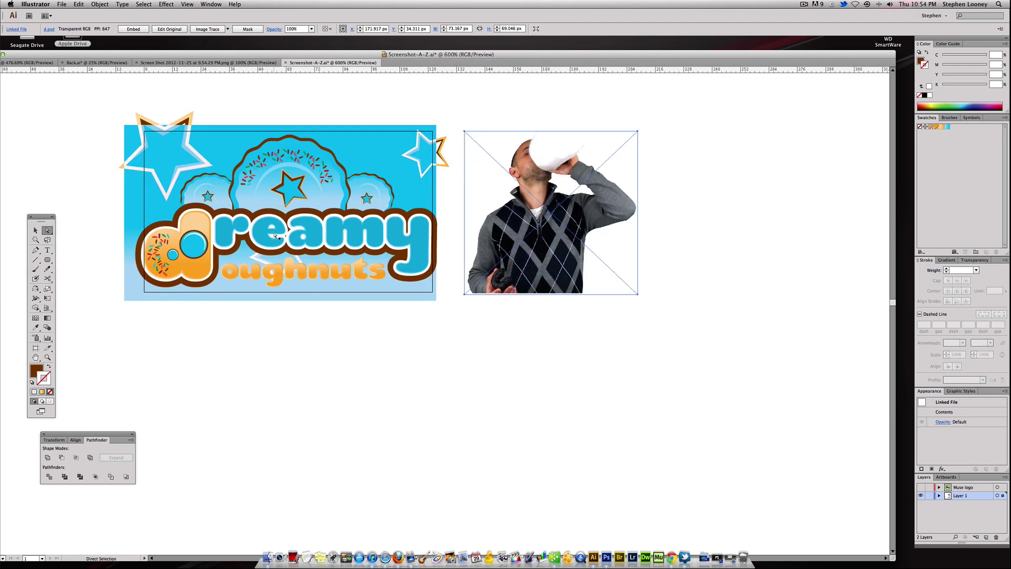
{"action": "left_click_drag", "start_coordinate": [301, 284], "coordinate": [350, 282]}
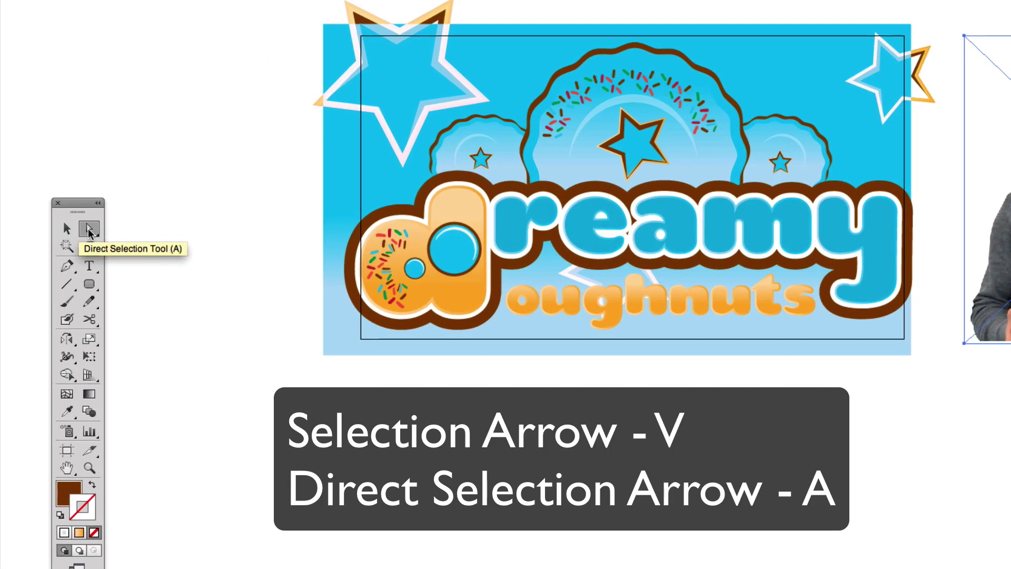
{"action": "key", "text": "v"}
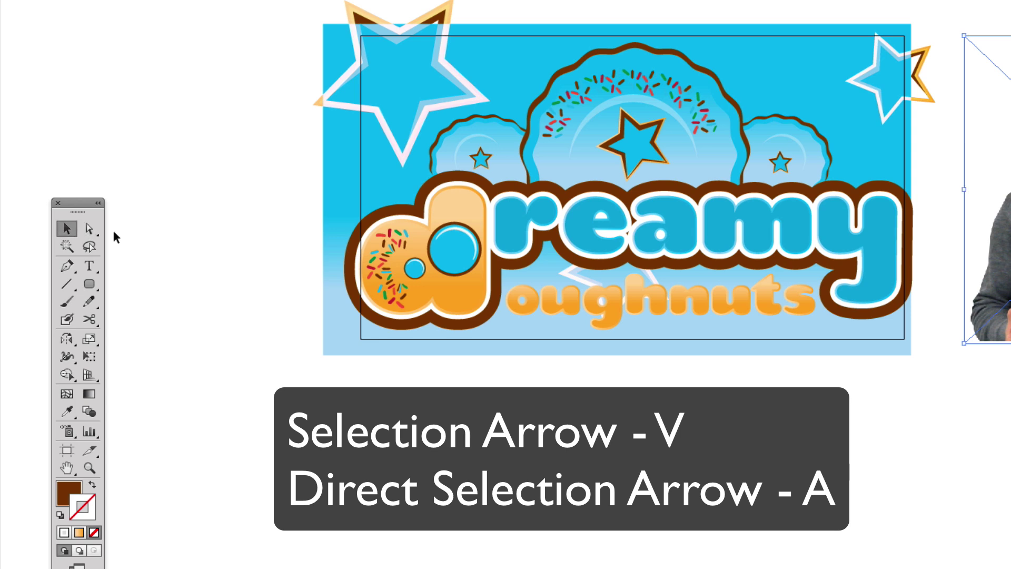
{"action": "key", "text": "a"}
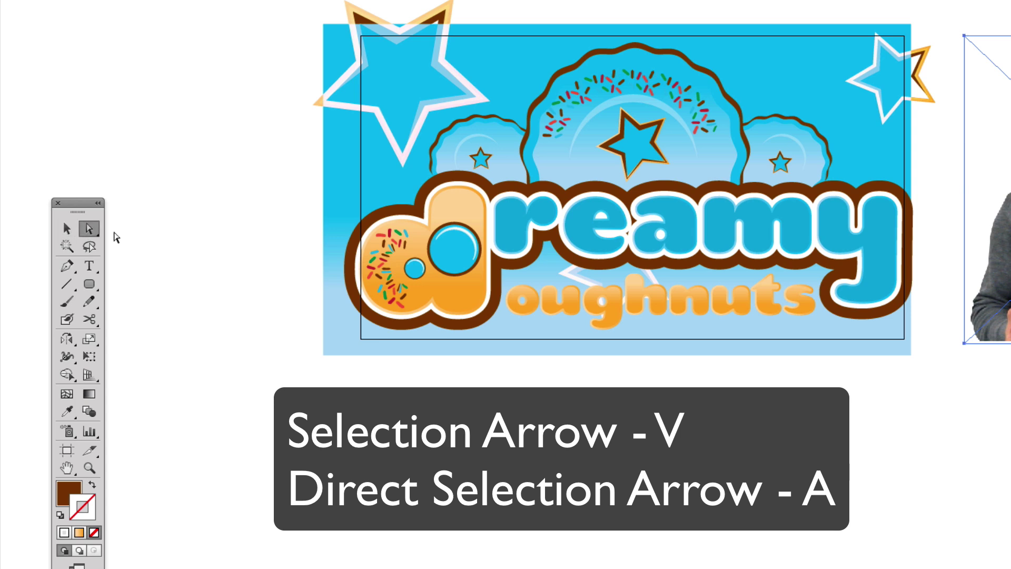
{"action": "key", "text": "v"}
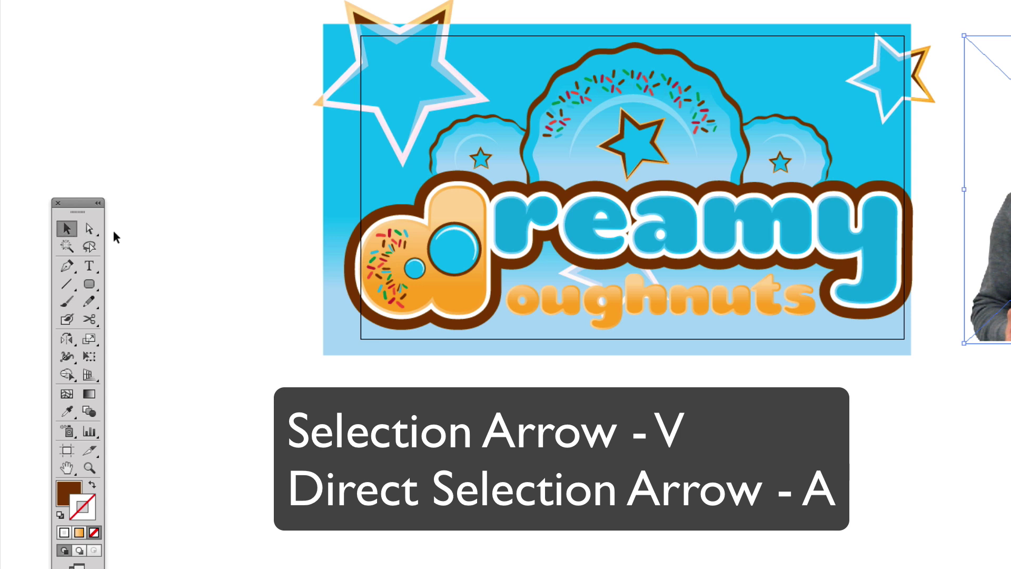
{"action": "key", "text": "a"}
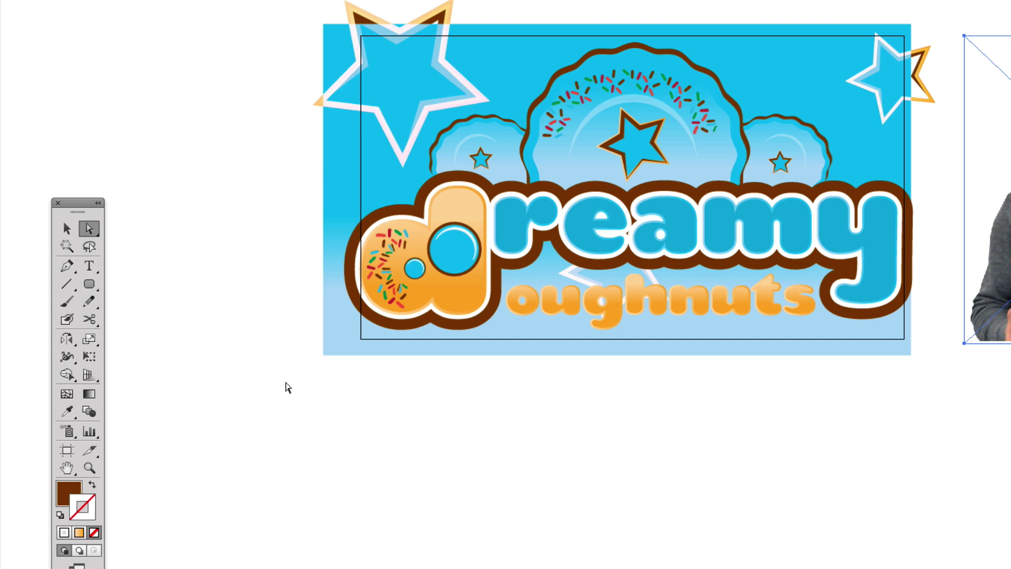
{"action": "key", "text": "p"}
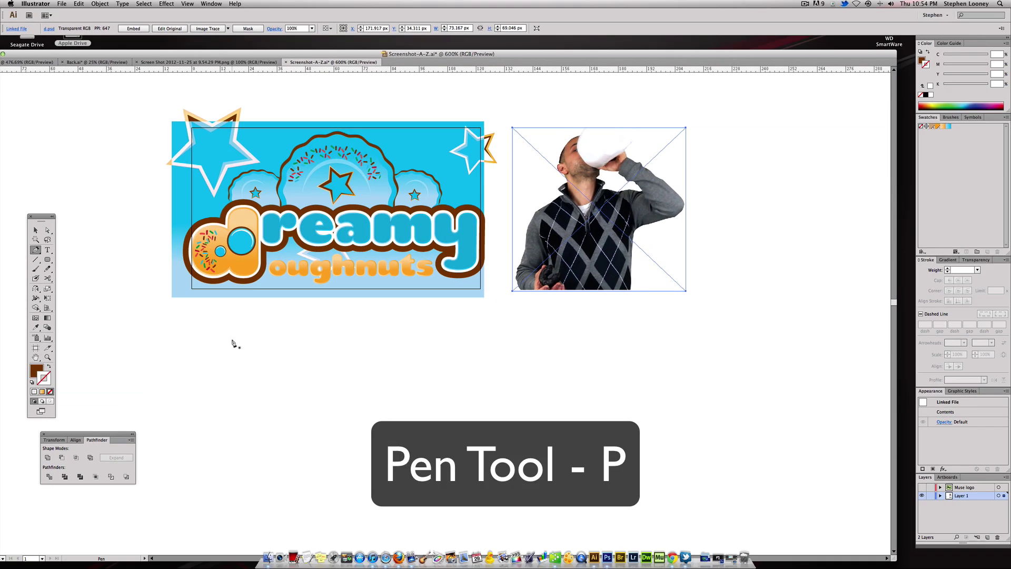
Draw a closed brown freeform shape with a curved edge below the logo.
{"action": "left_click", "coordinate": [231, 340]}
{"action": "left_click", "coordinate": [295, 343]}
{"action": "left_click_drag", "start_coordinate": [379, 401], "coordinate": [210, 399]}
{"action": "left_click", "coordinate": [204, 368]}
{"action": "left_click", "coordinate": [232, 341]}
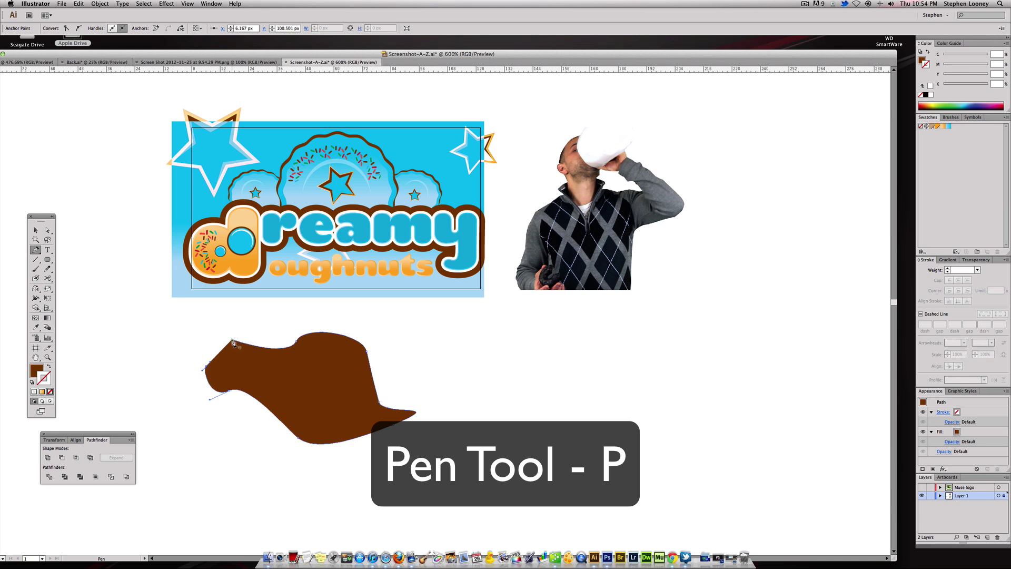
{"action": "left_click", "coordinate": [35, 230]}
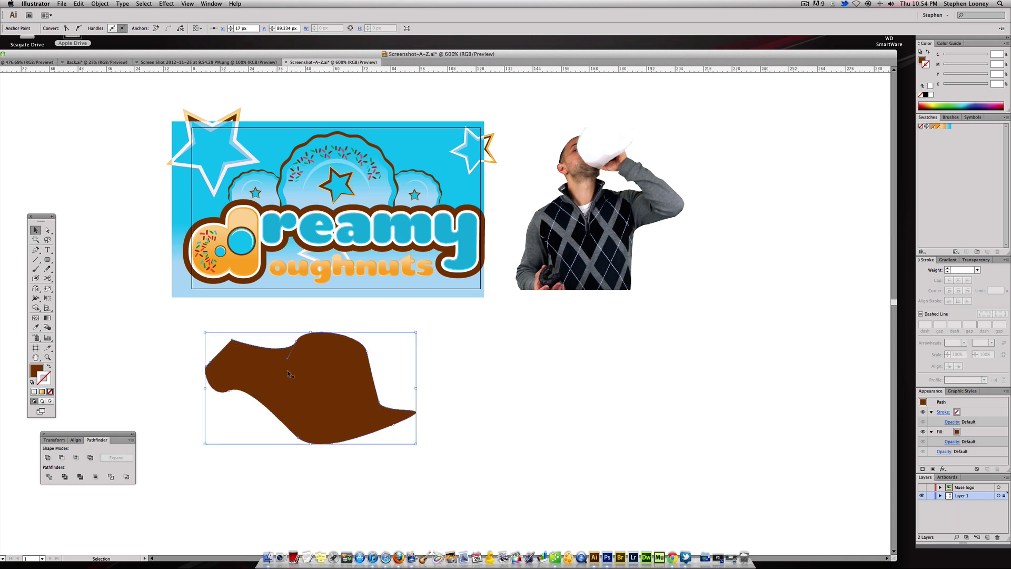
{"action": "left_click", "coordinate": [453, 345]}
Start a text line right of the shape reading 'ajsflkasblkabsflkabsfkj'.
{"action": "key", "text": "t"}
{"action": "left_click", "coordinate": [453, 342]}
{"action": "type", "text": "ajsflkasblkabsflkabsfkj"}
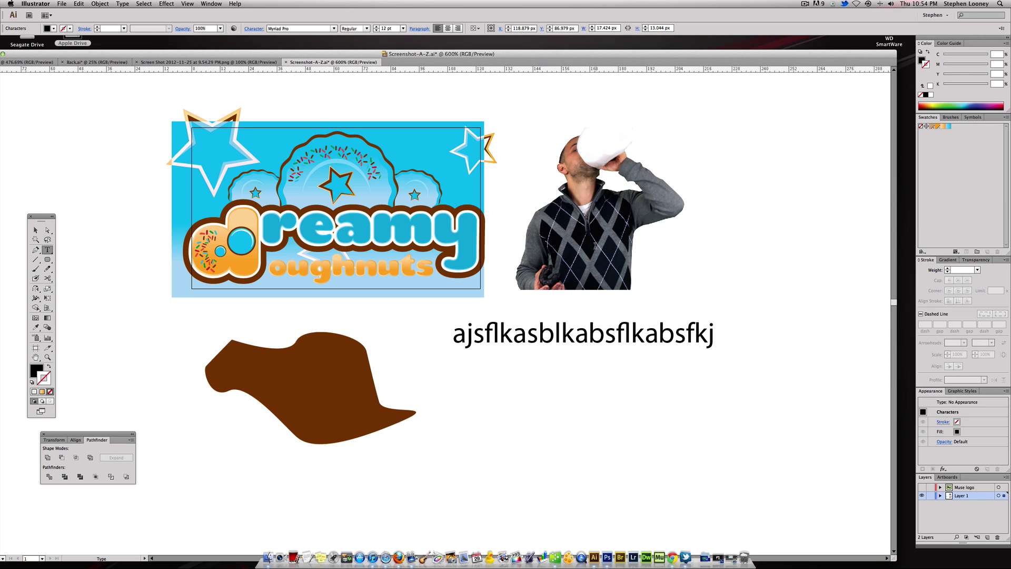
Move the caret back, exit text editing with Esc, and select the brown shape.
{"action": "key", "text": "Left"}
{"action": "key", "text": "Left"}
{"action": "key", "text": "Left"}
{"action": "key", "text": "Left"}
{"action": "key", "text": "Left"}
{"action": "key", "text": "Left"}
{"action": "key", "text": "Left"}
{"action": "key", "text": "Left"}
{"action": "key", "text": "Left"}
{"action": "key", "text": "Left"}
{"action": "key", "text": "Left"}
{"action": "key", "text": "Left"}
{"action": "key", "text": "Left"}
{"action": "key", "text": "Left"}
{"action": "key", "text": "Left"}
{"action": "key", "text": "Left"}
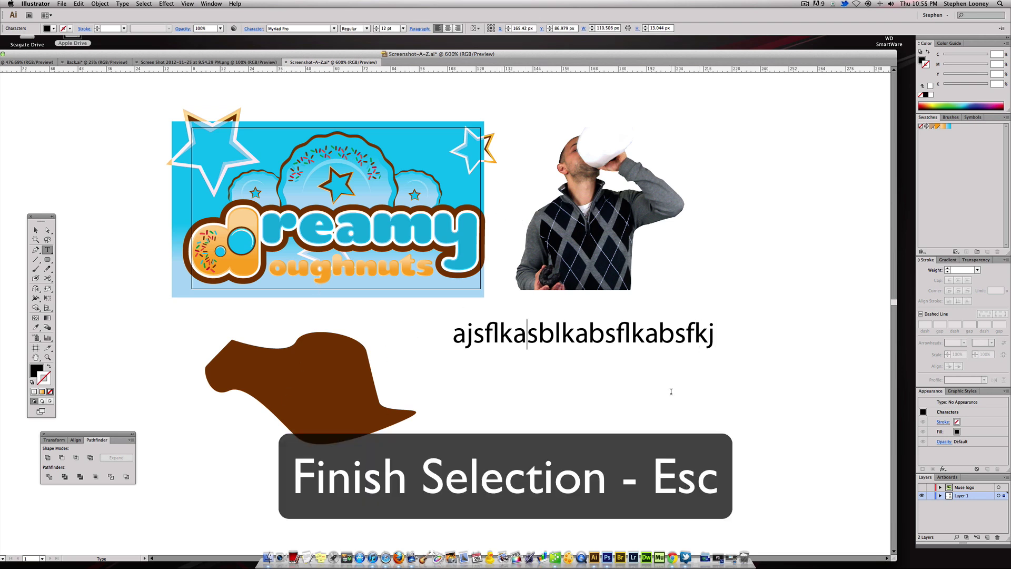
{"action": "key", "text": "Escape"}
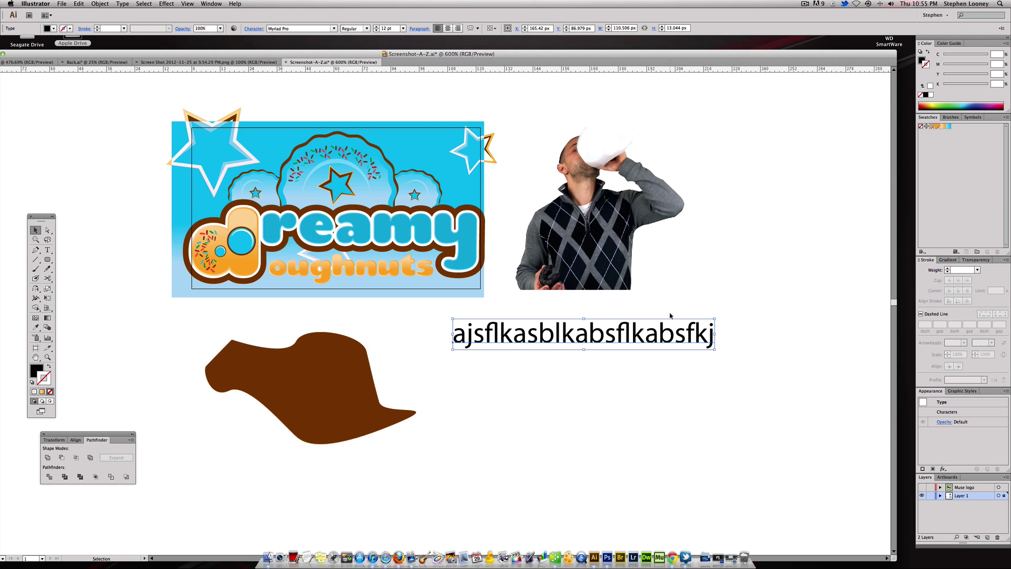
{"action": "left_click", "coordinate": [340, 382]}
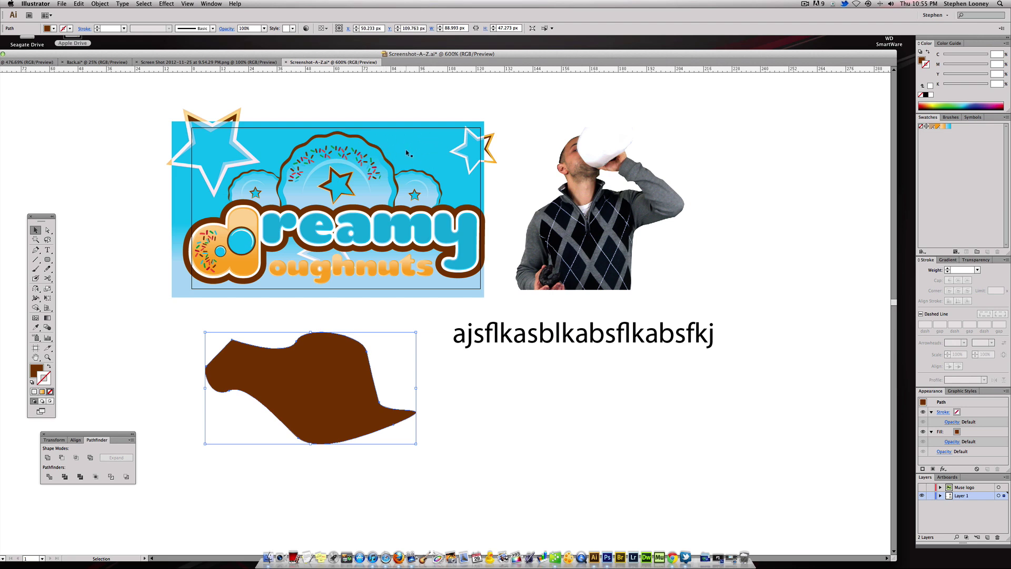
Use the Eyedropper to sample the orange of the logo's 'd' onto the shape.
{"action": "scroll", "coordinate": [407, 152], "scroll_direction": "right", "scroll_amount": 3}
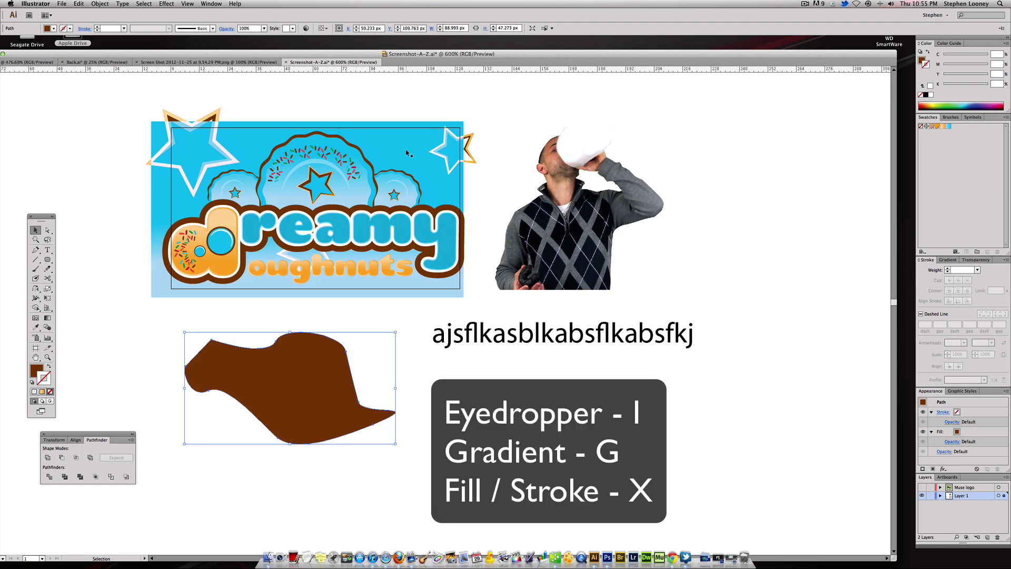
{"action": "key", "text": "i"}
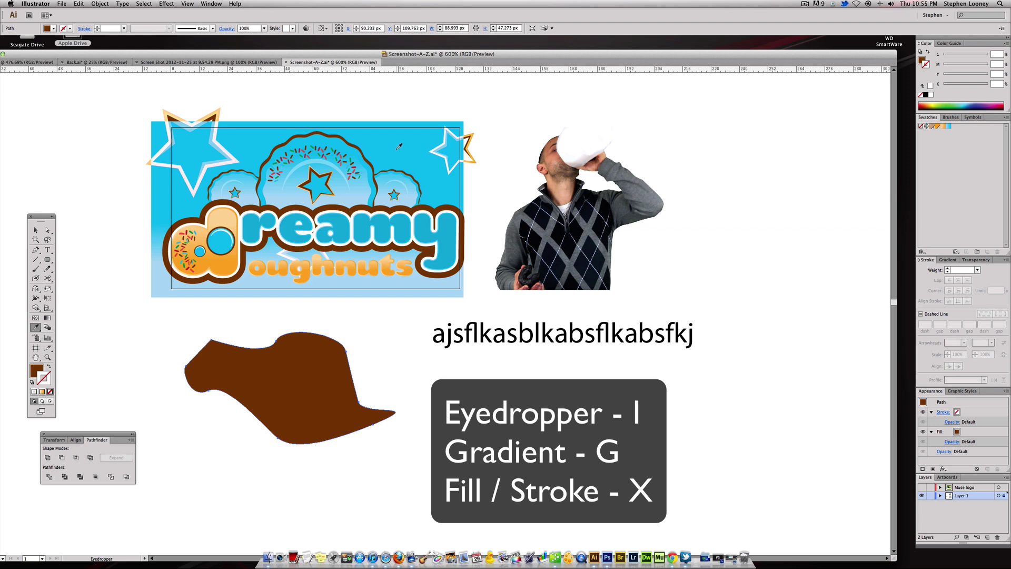
{"action": "left_click", "coordinate": [398, 148]}
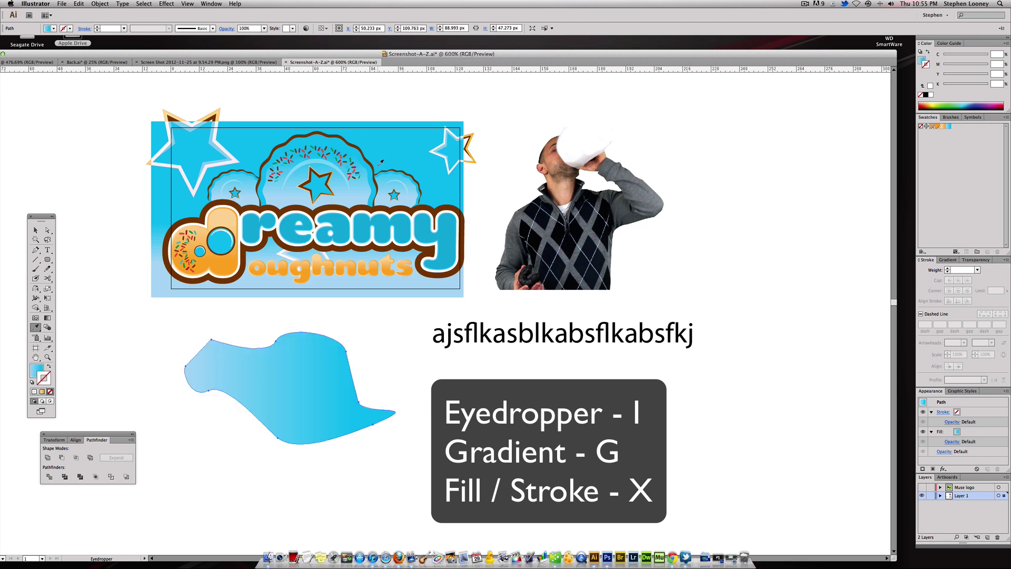
{"action": "left_click", "coordinate": [217, 218]}
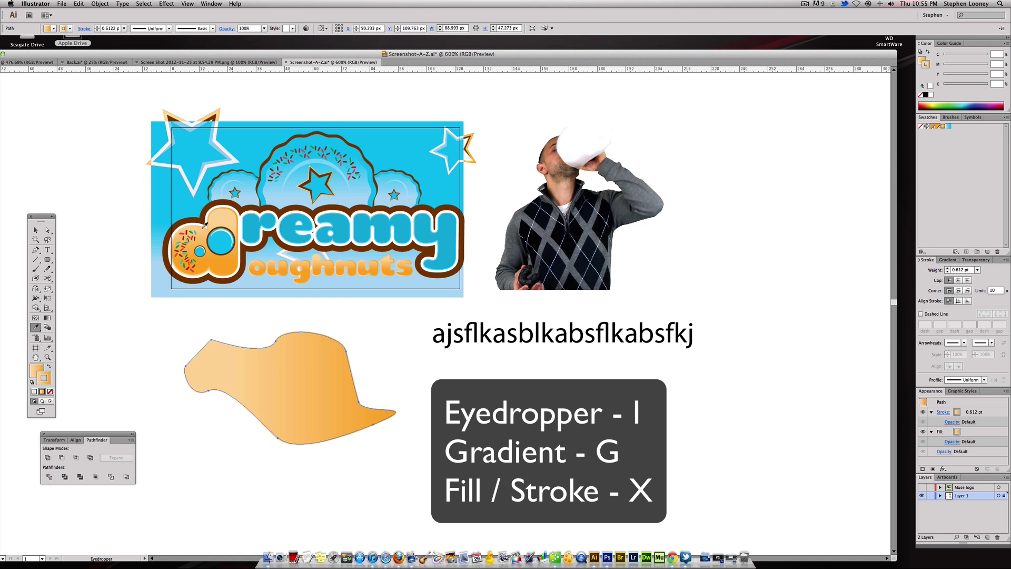
Angle the orange gradient from dark lower-left to light upper-right across the shape.
{"action": "key", "text": "g"}
{"action": "left_click", "coordinate": [43, 378]}
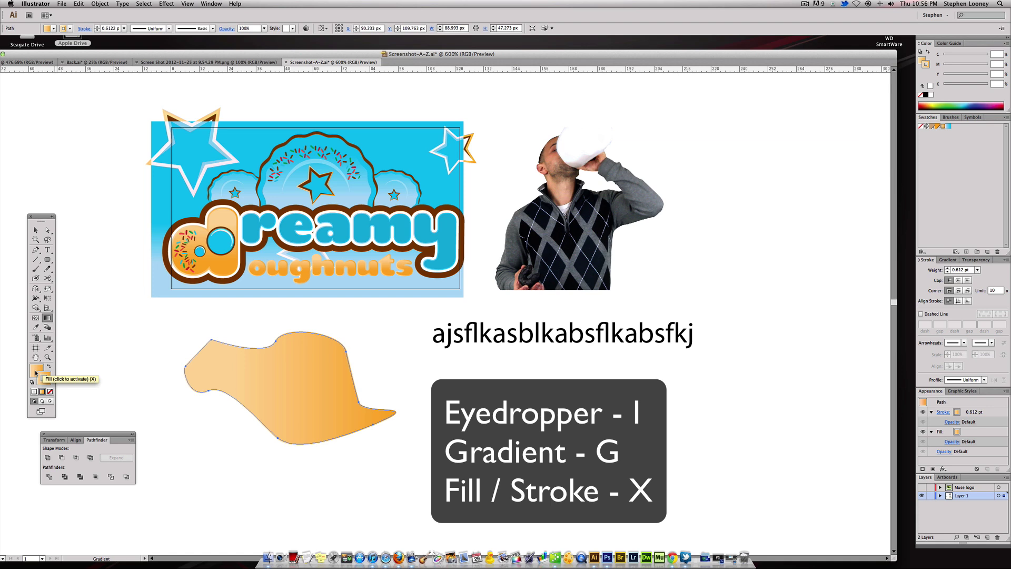
{"action": "key", "text": "x"}
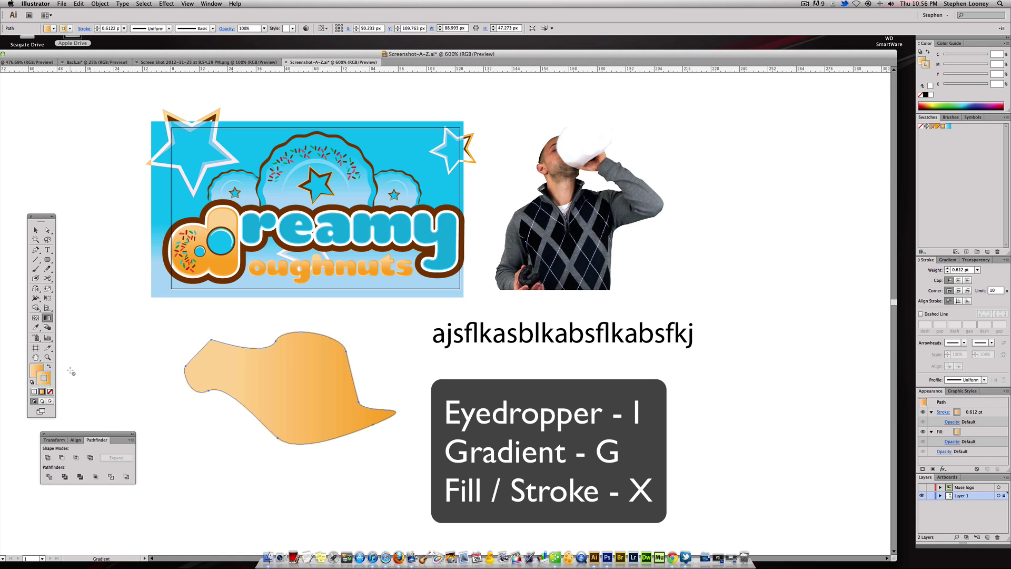
{"action": "key", "text": "x"}
{"action": "key", "text": "x"}
{"action": "key", "text": "x"}
{"action": "left_click_drag", "start_coordinate": [246, 328], "coordinate": [291, 406]}
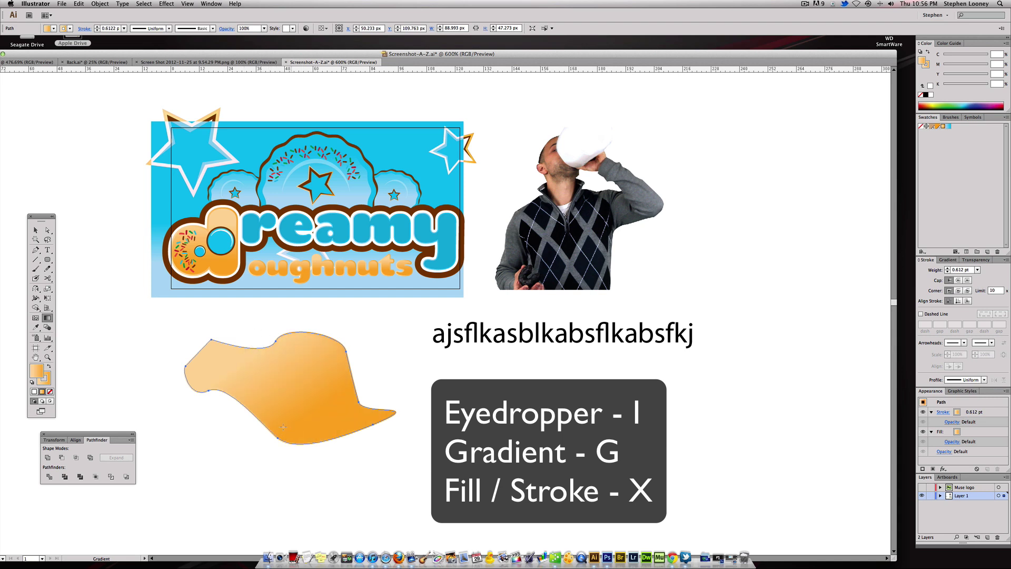
{"action": "left_click_drag", "start_coordinate": [392, 338], "coordinate": [201, 438]}
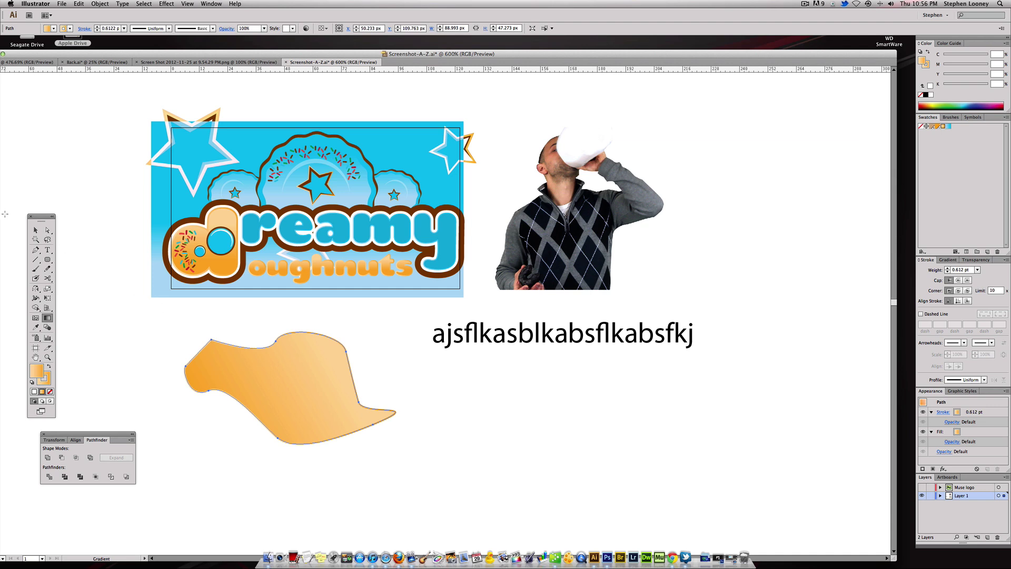
{"action": "left_click", "coordinate": [36, 230]}
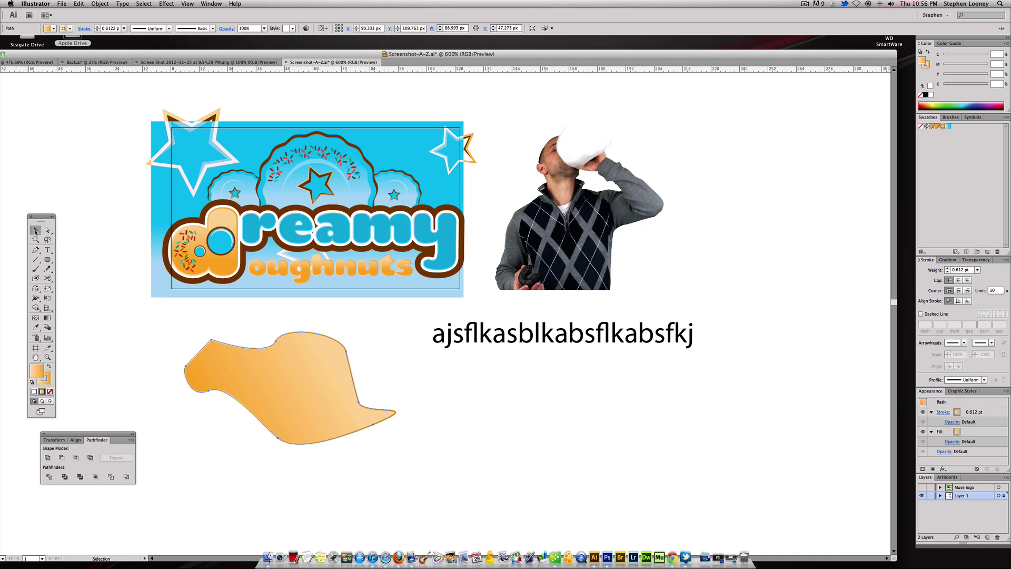
{"action": "left_click", "coordinate": [445, 413]}
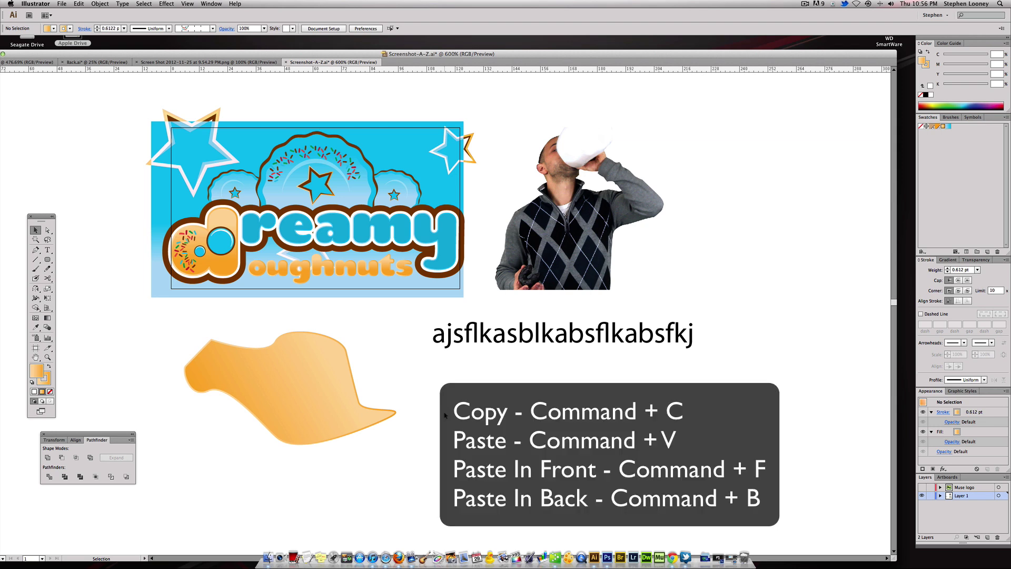
{"action": "left_click", "coordinate": [326, 405]}
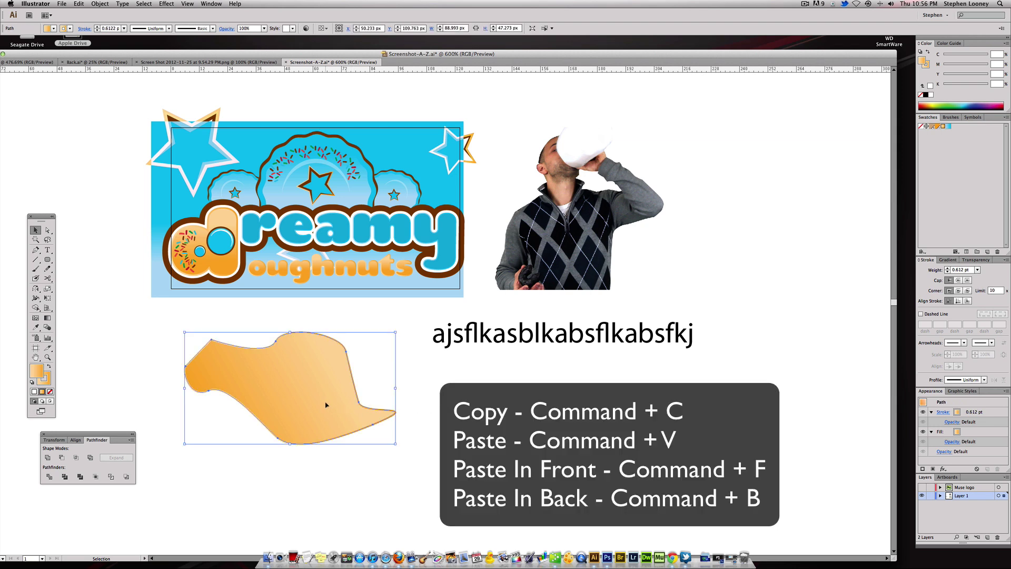
{"action": "key", "text": "super+c"}
{"action": "key", "text": "super+v"}
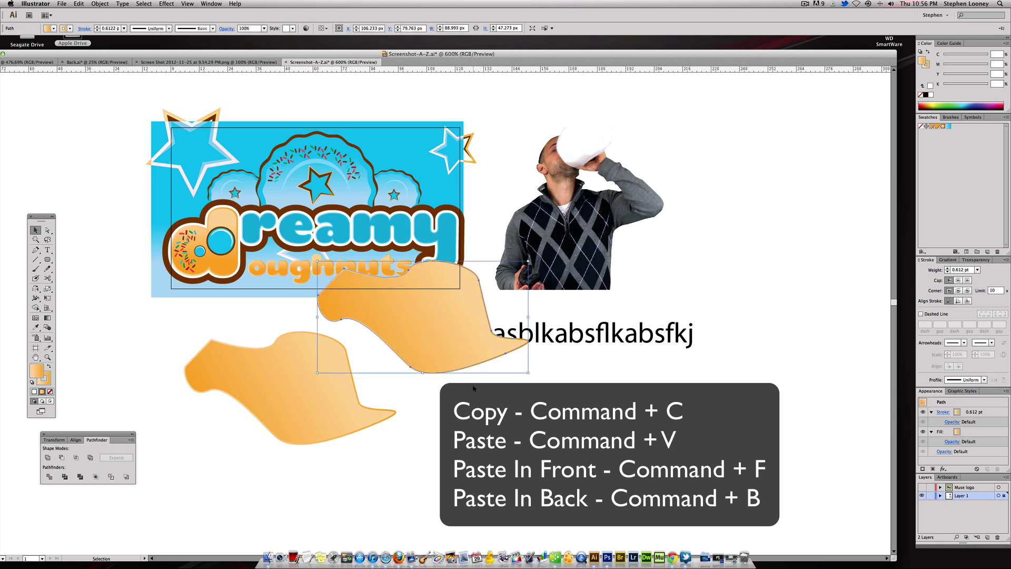
{"action": "key", "text": "a"}
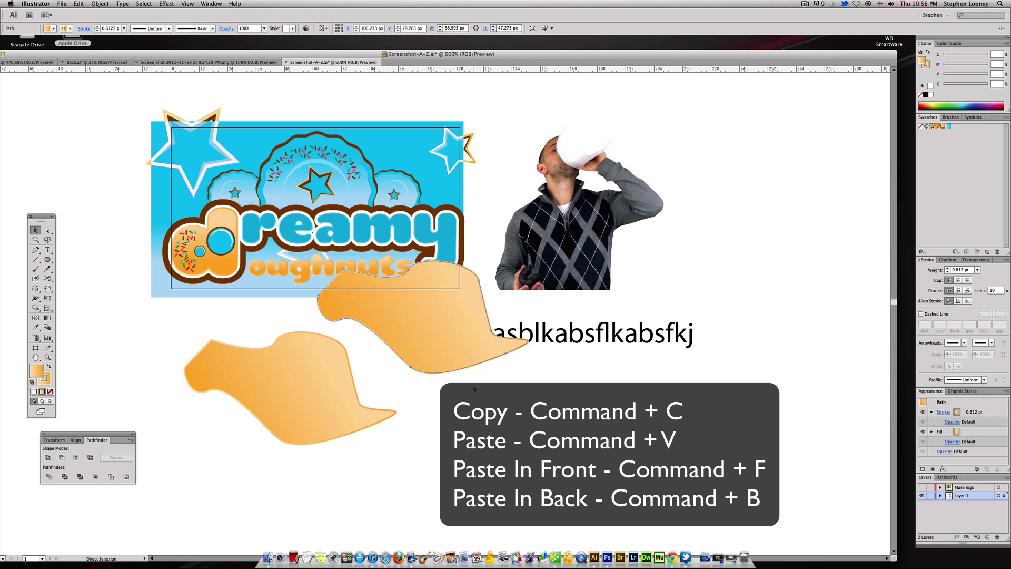
{"action": "key", "text": "Delete"}
{"action": "key", "text": "v"}
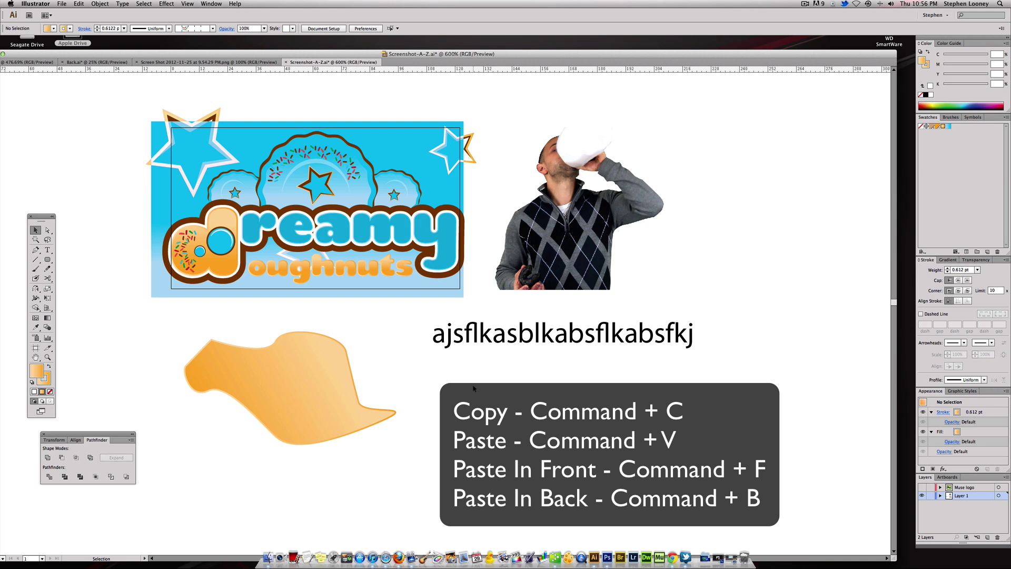
{"action": "left_click", "coordinate": [342, 387]}
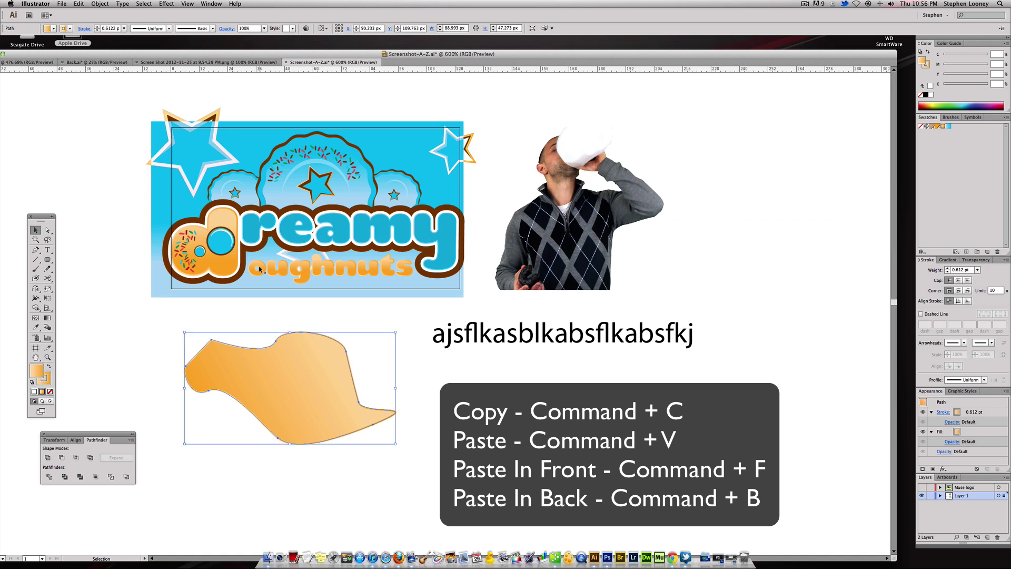
{"action": "key", "text": "super"}
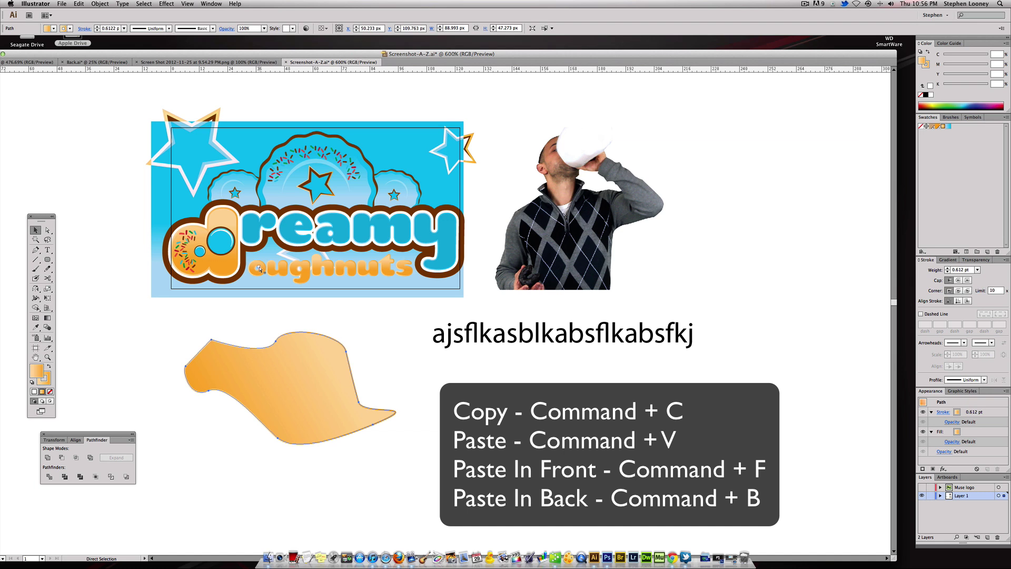
{"action": "left_click", "coordinate": [525, 410]}
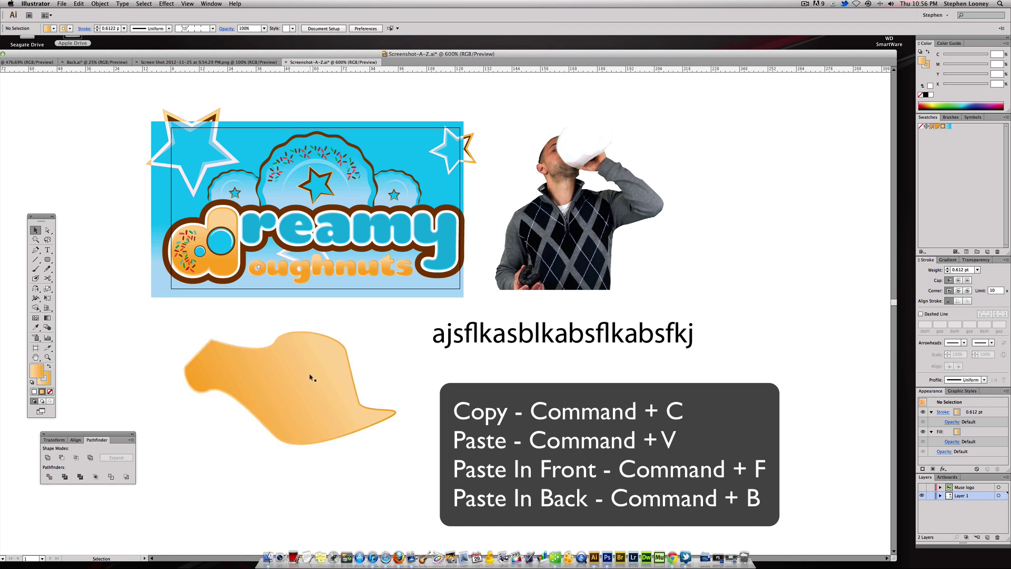
{"action": "left_click_drag", "start_coordinate": [293, 381], "coordinate": [538, 449]}
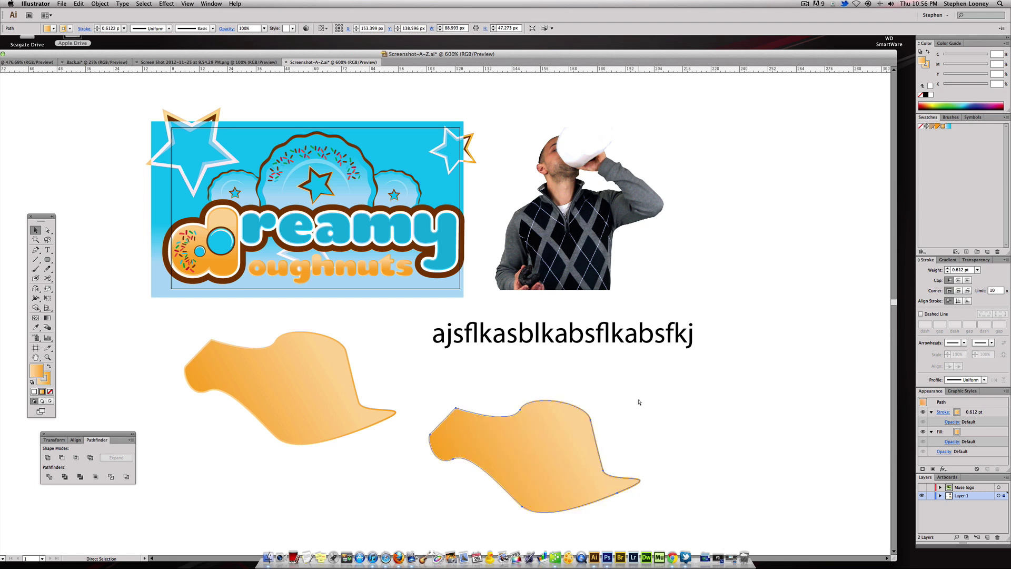
{"action": "key", "text": "super+z"}
{"action": "left_click", "coordinate": [622, 400]}
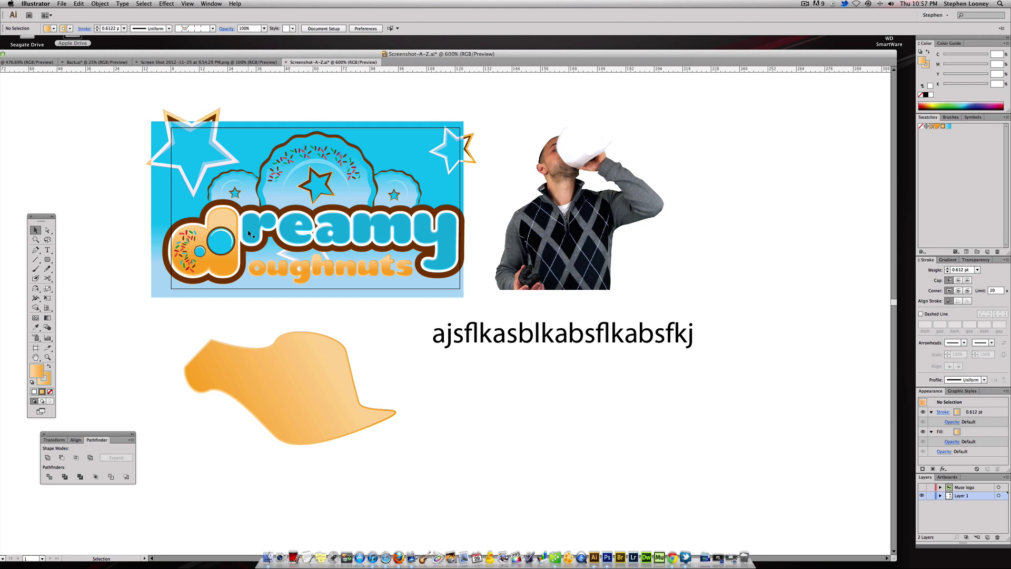
Select the blue 'r' of the Dreamy logo and lock it via Object > Lock > Selection.
{"action": "key", "text": "a"}
{"action": "left_click", "coordinate": [251, 230]}
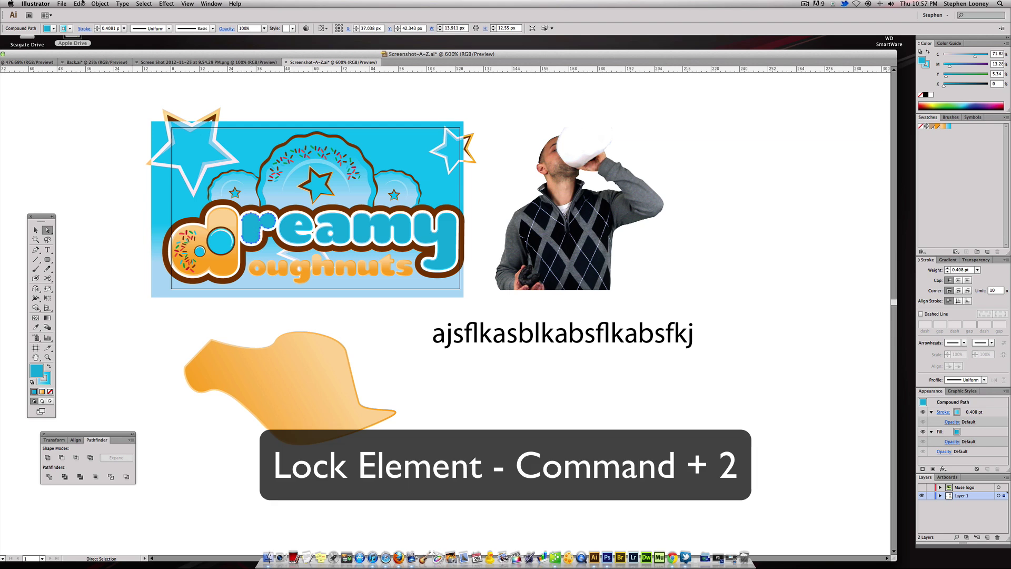
{"action": "left_click", "coordinate": [99, 3]}
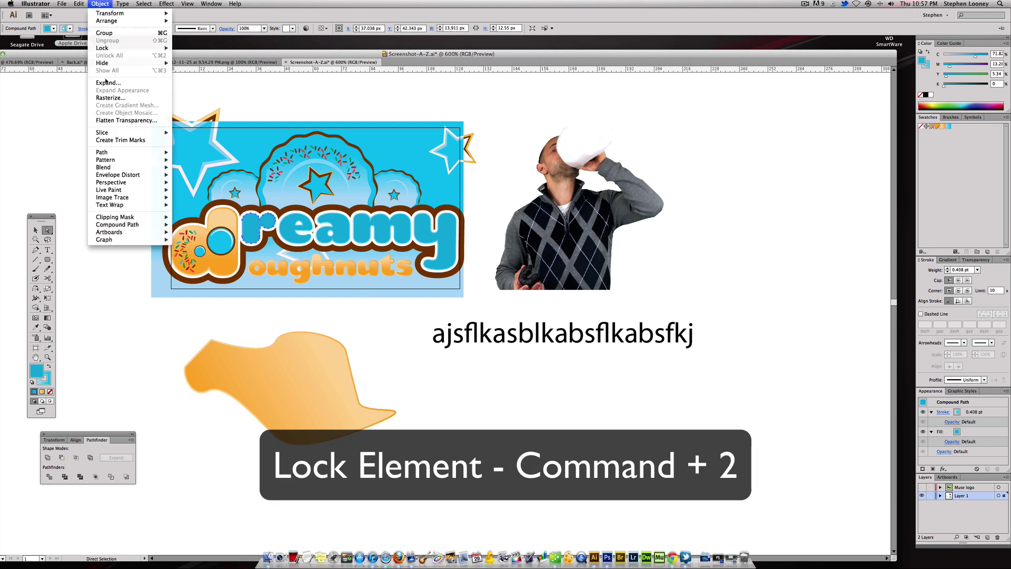
{"action": "mouse_move", "coordinate": [113, 48]}
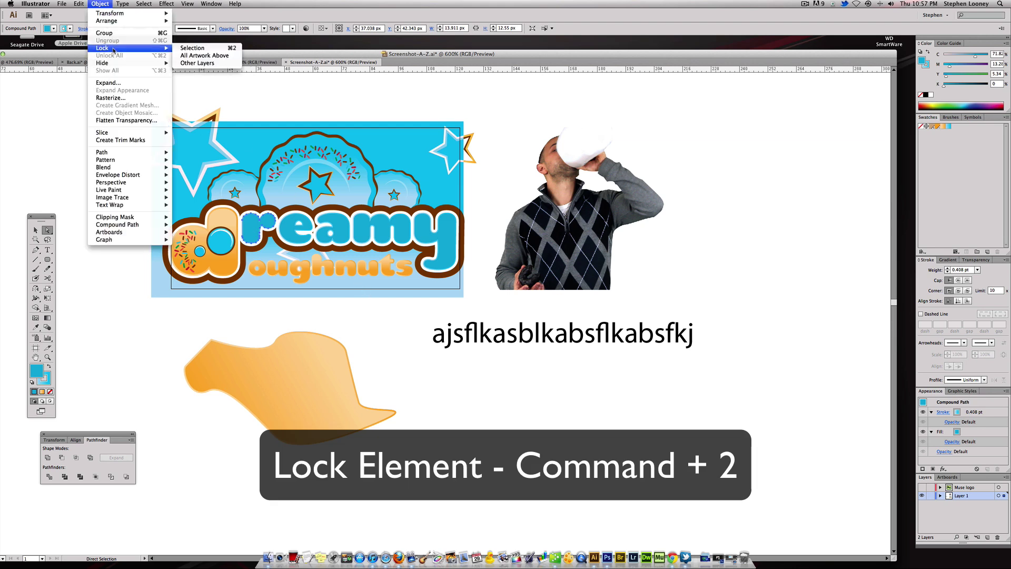
{"action": "left_click", "coordinate": [227, 48]}
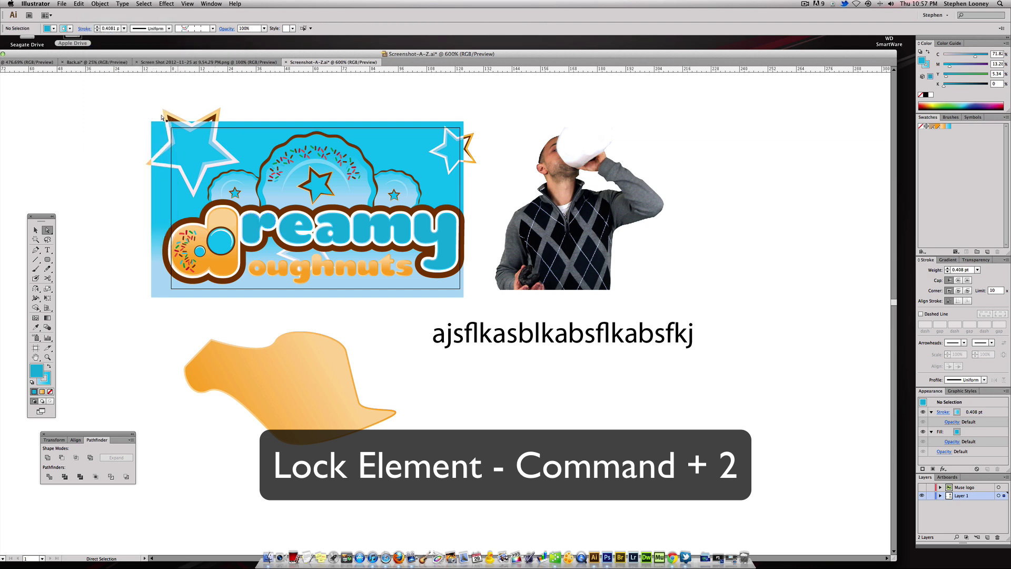
Marquee-select all artwork, hide it, and confirm the locked 'r' can't be selected.
{"action": "left_click_drag", "start_coordinate": [115, 82], "coordinate": [708, 469]}
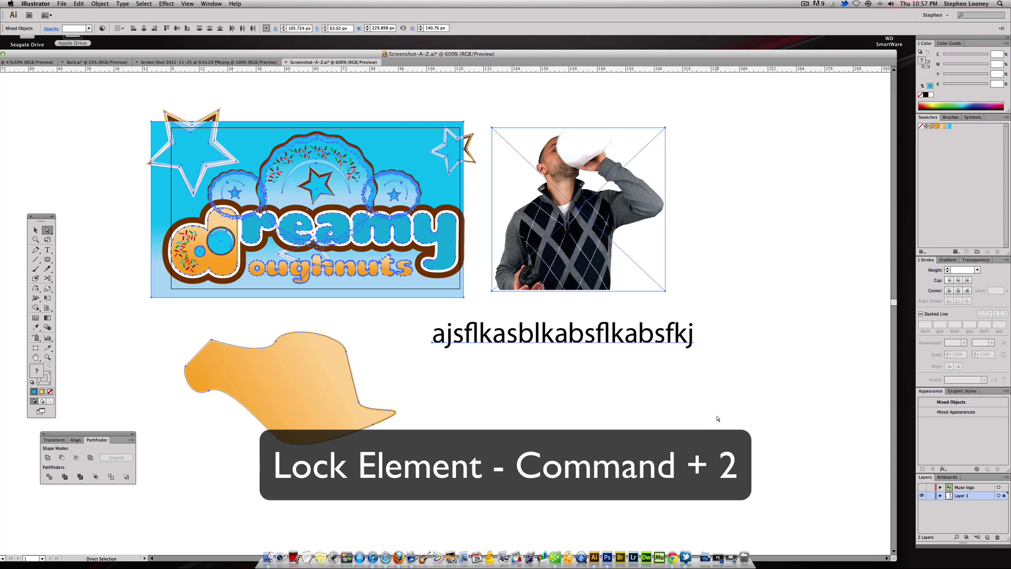
{"action": "key", "text": "super+2"}
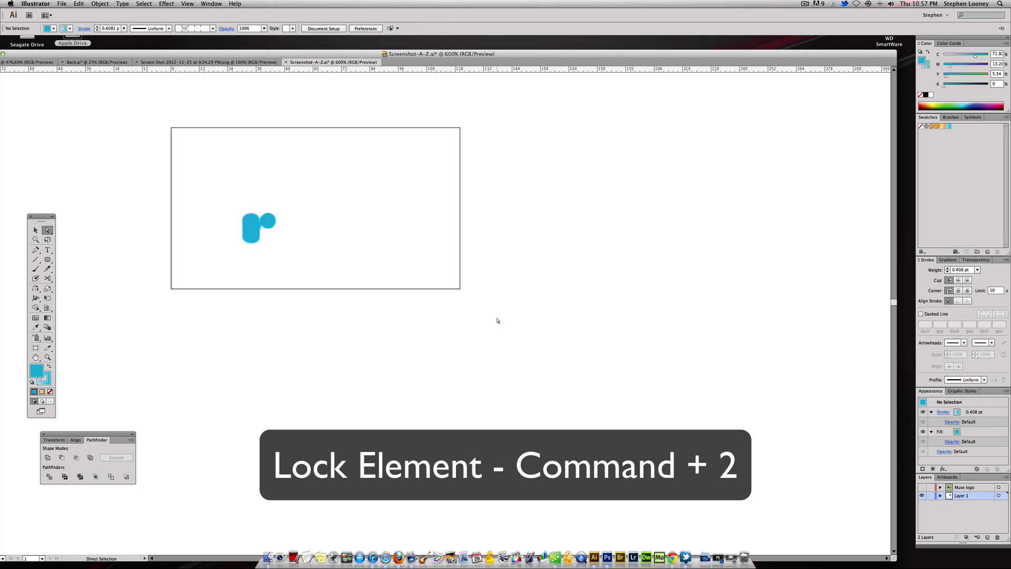
{"action": "scroll", "coordinate": [495, 318], "scroll_direction": "up", "scroll_amount": 1}
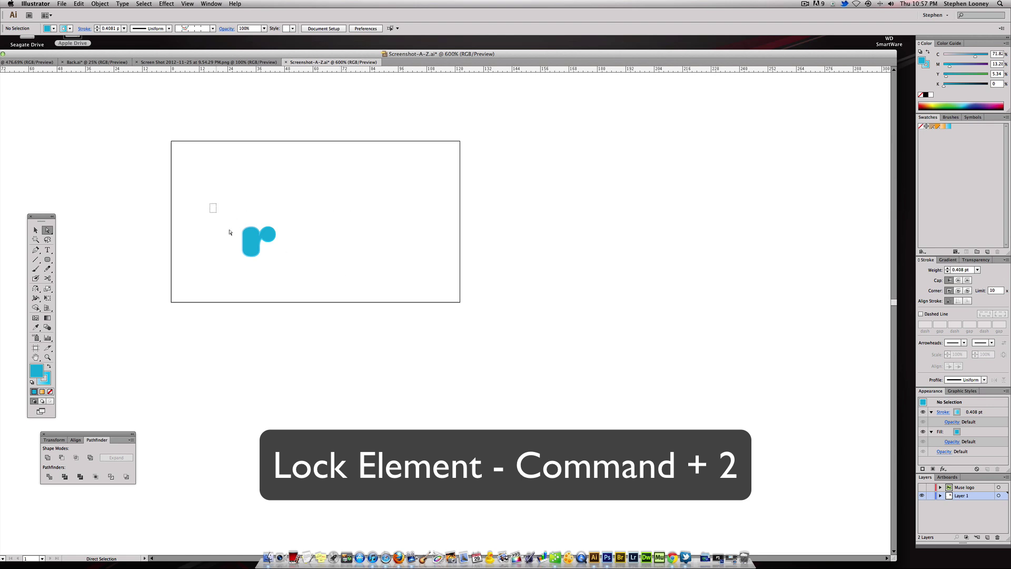
{"action": "left_click_drag", "start_coordinate": [206, 198], "coordinate": [191, 271]}
{"action": "left_click_drag", "start_coordinate": [343, 241], "coordinate": [229, 269]}
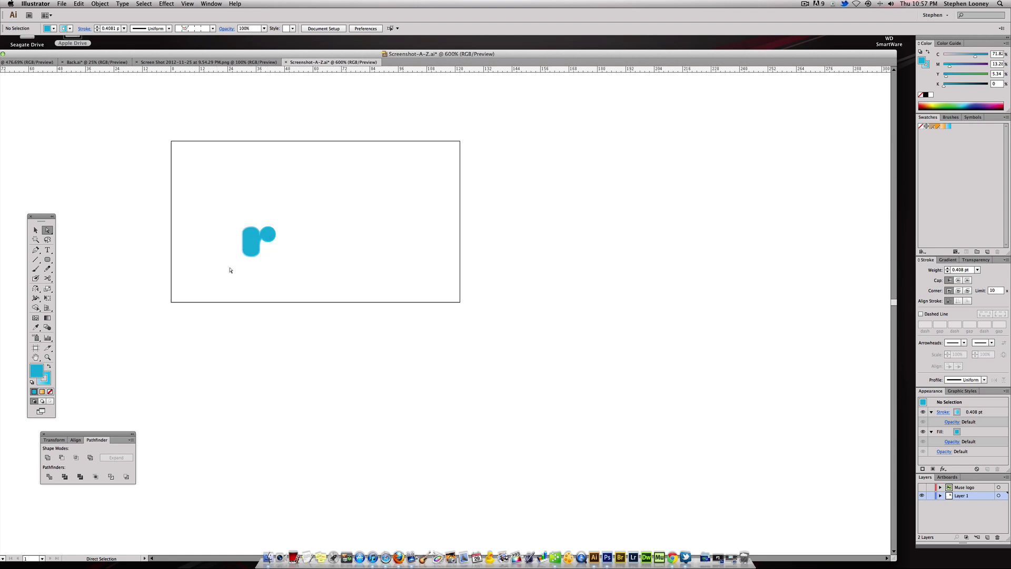
{"action": "key", "text": "super"}
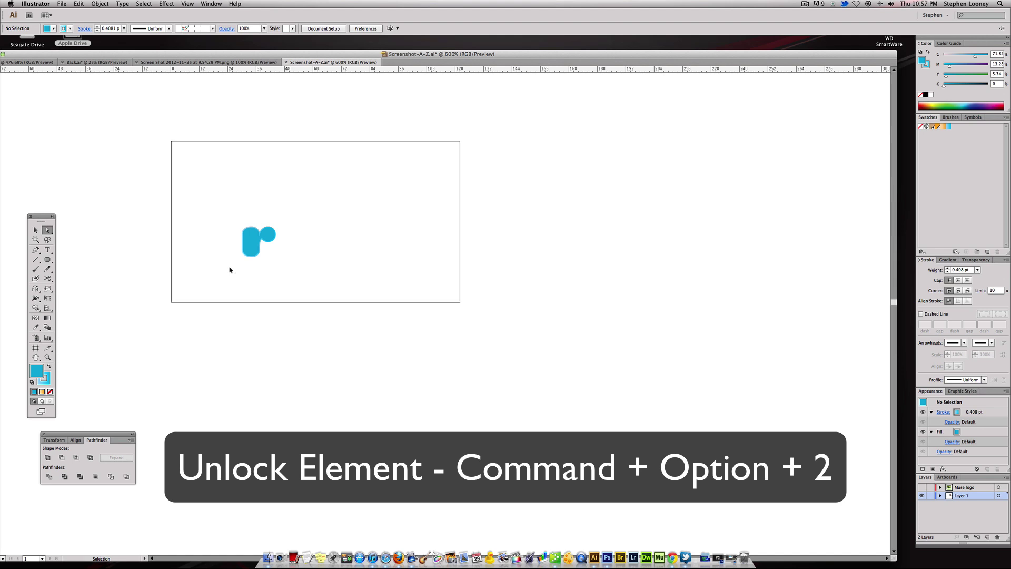
{"action": "key", "text": "super+alt+2"}
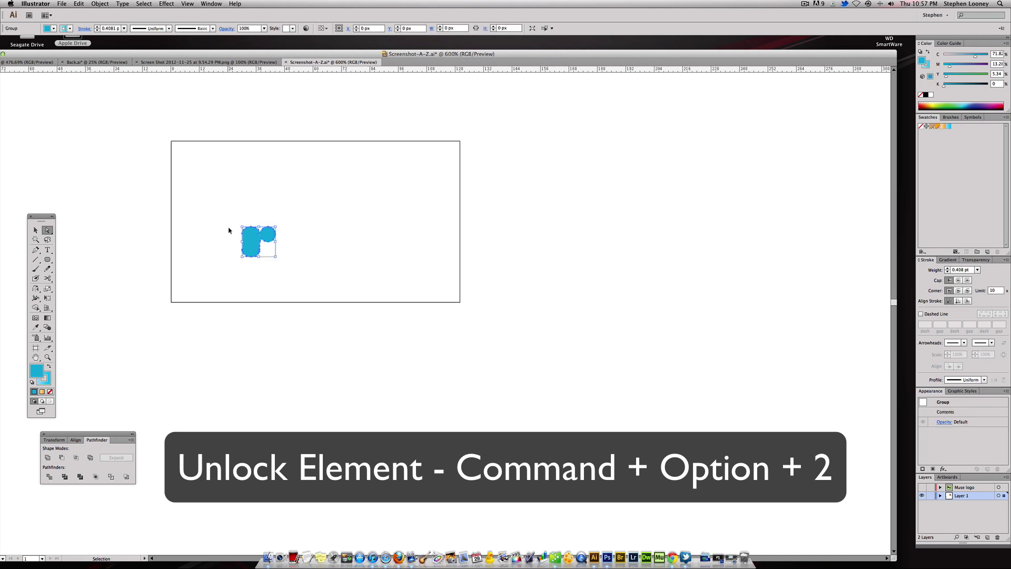
{"action": "left_click_drag", "start_coordinate": [194, 201], "coordinate": [272, 253]}
{"action": "key", "text": "super+alt+3"}
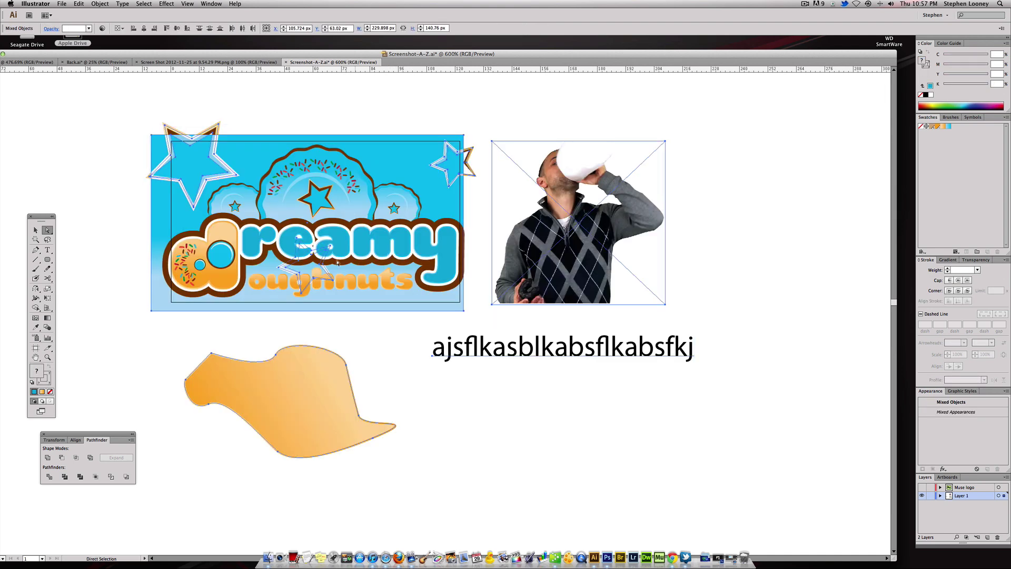
{"action": "key", "text": "super"}
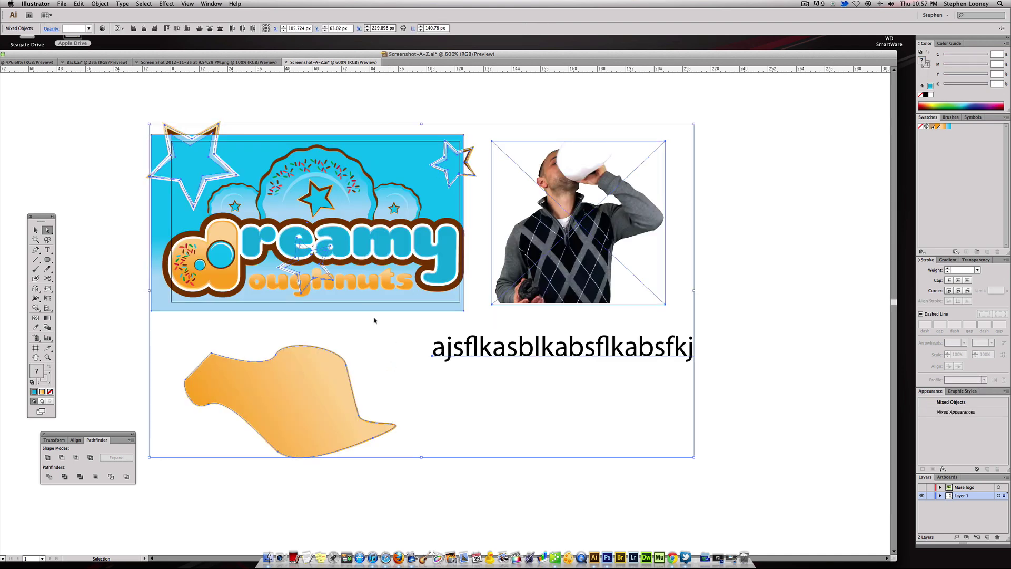
{"action": "left_click", "coordinate": [512, 373]}
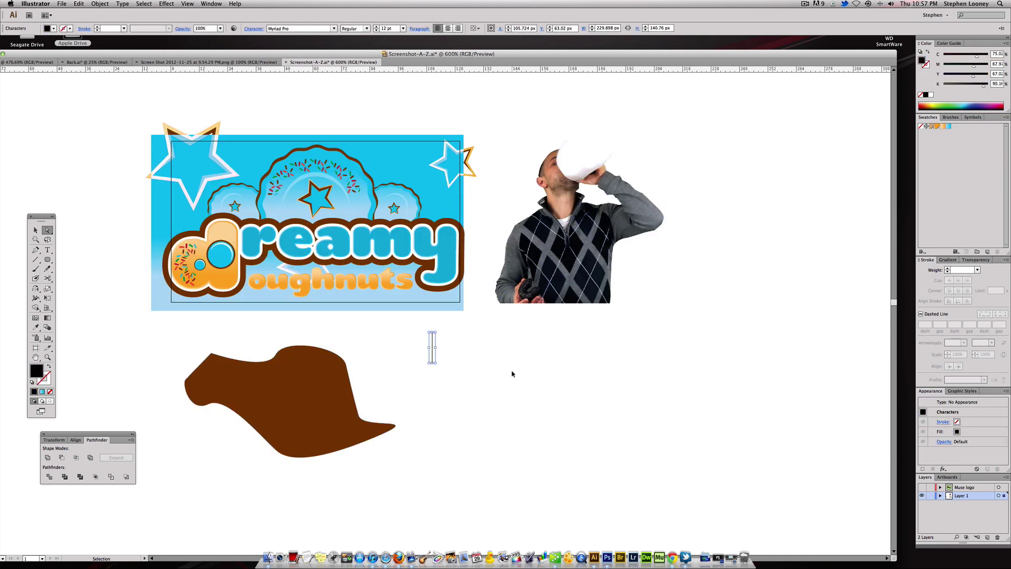
{"action": "key", "text": "super+z"}
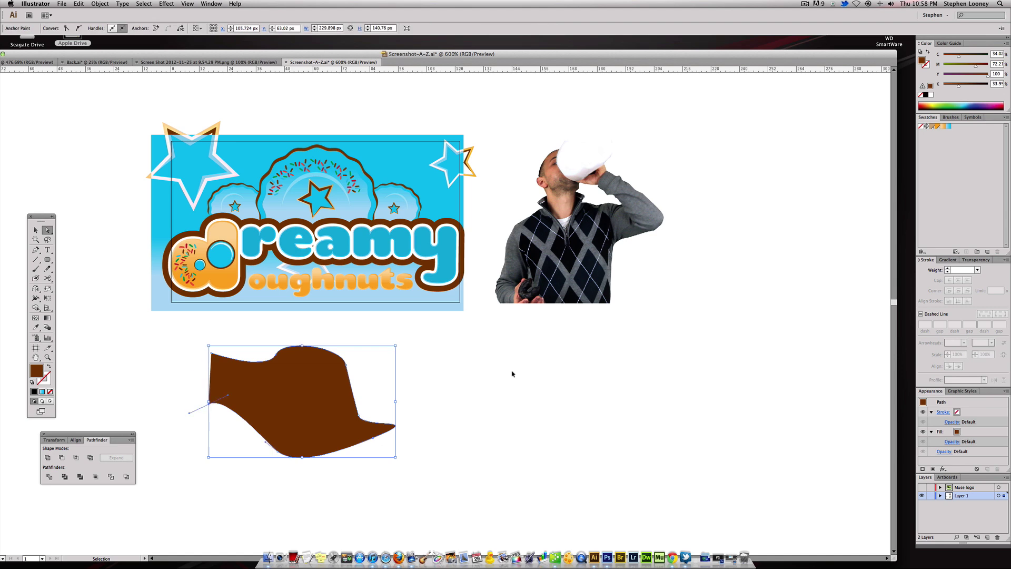
{"action": "key", "text": "super+z"}
{"action": "key", "text": "super+shift+z"}
{"action": "key", "text": "super+shift+z"}
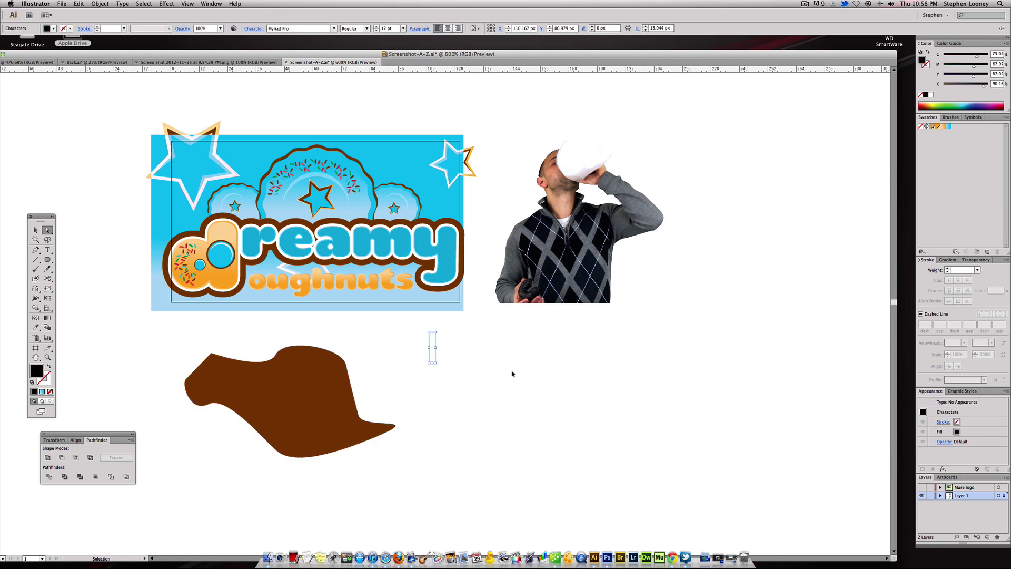
{"action": "key", "text": "super+shift+z"}
{"action": "key", "text": "super+shift+z"}
{"action": "key", "text": "super+shift+z"}
{"action": "key", "text": "super+shift+z"}
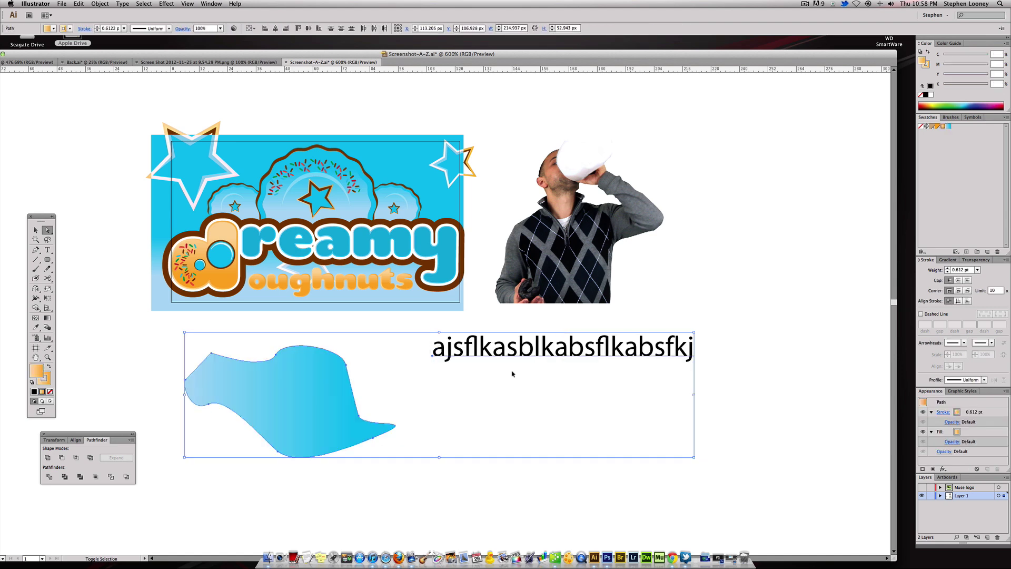
{"action": "left_click", "coordinate": [762, 388]}
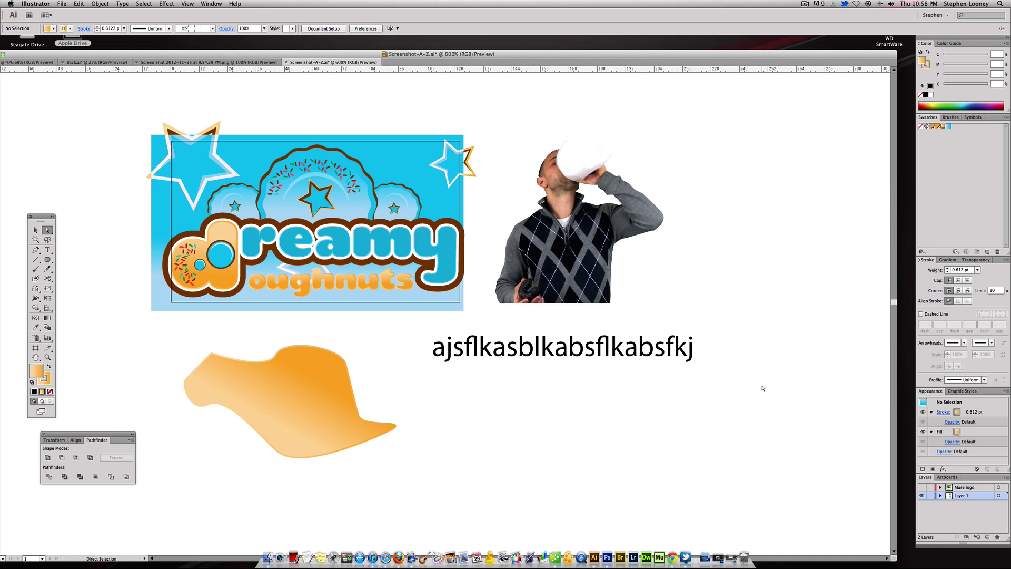
Zoom in and out on the doughnut logo with Spacebar+Cmd clicks and a zoom marquee.
{"action": "scroll", "coordinate": [375, 376], "scroll_direction": "right", "scroll_amount": 5}
{"action": "scroll", "coordinate": [299, 411], "scroll_direction": "left", "scroll_amount": 5}
{"action": "scroll", "coordinate": [299, 411], "scroll_direction": "up", "scroll_amount": 1}
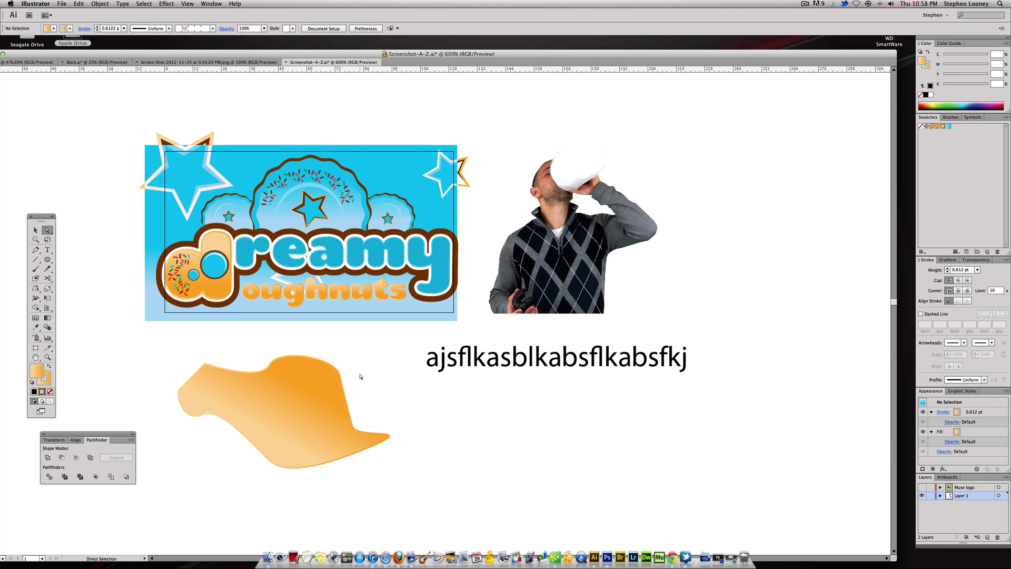
{"action": "key", "text": "space"}
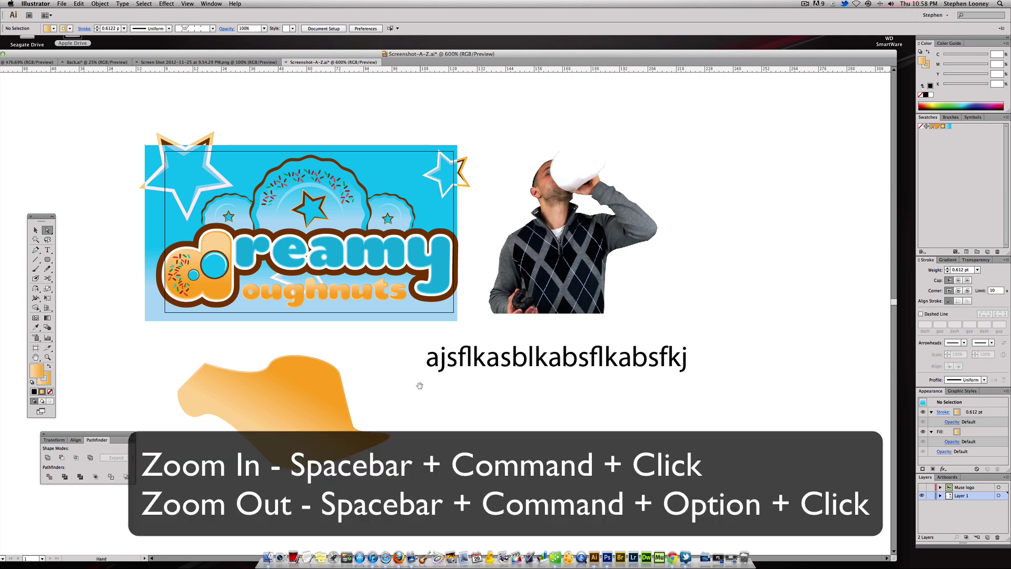
{"action": "key", "text": "super"}
{"action": "left_click", "coordinate": [380, 233]}
{"action": "left_click_drag", "start_coordinate": [187, 159], "coordinate": [614, 436]}
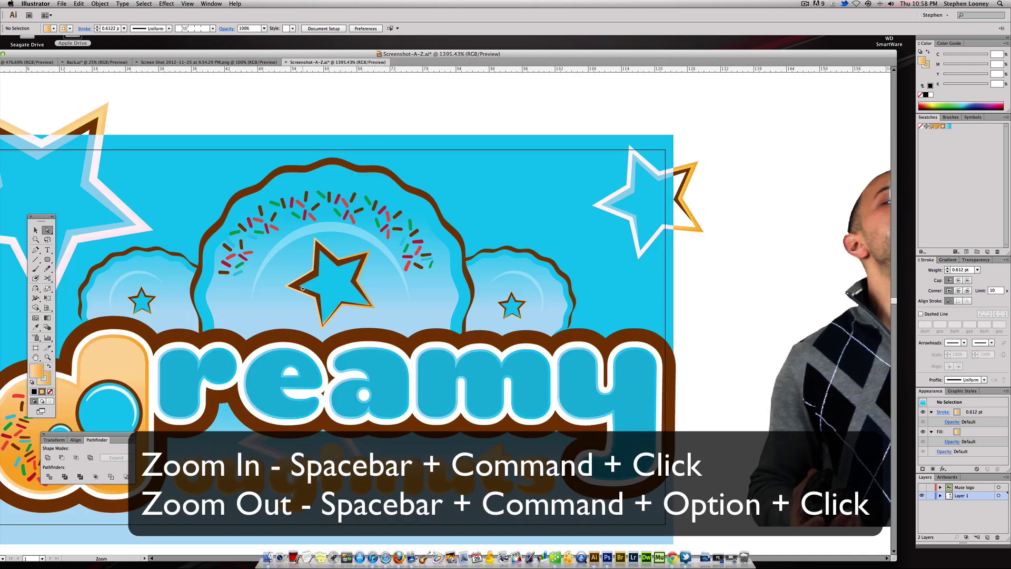
{"action": "left_click", "coordinate": [329, 284], "text": "alt+super"}
{"action": "left_click", "coordinate": [591, 416], "text": "alt+super"}
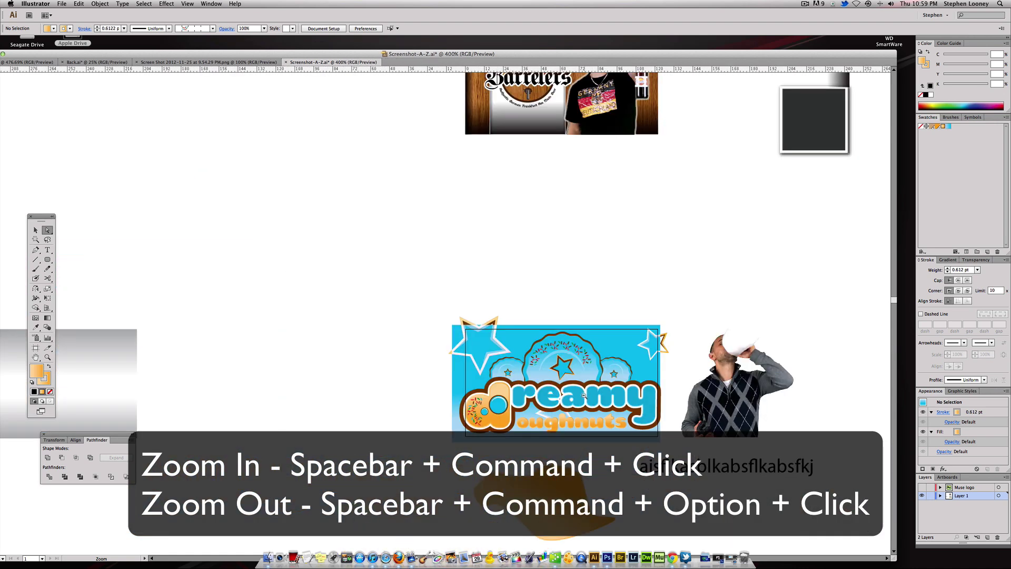
{"action": "left_click", "coordinate": [583, 394], "text": "super"}
{"action": "left_click", "coordinate": [583, 394], "text": "super"}
{"action": "left_click_drag", "start_coordinate": [495, 378], "coordinate": [597, 409]}
Zoom out several steps and fit the artboard in the window with Cmd+0.
{"action": "left_click", "coordinate": [603, 406], "text": "alt+super"}
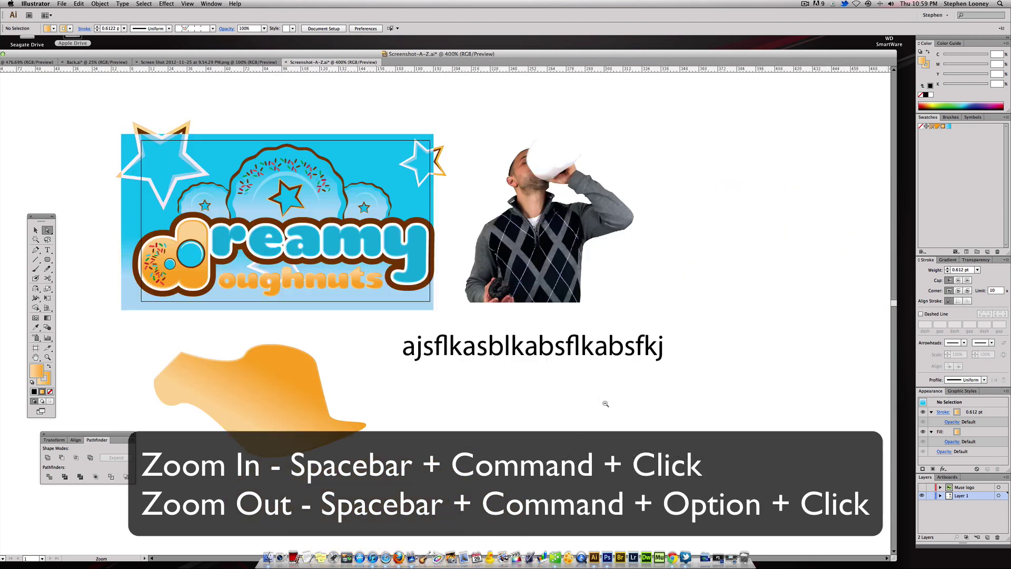
{"action": "left_click", "coordinate": [603, 406], "text": "alt+super"}
{"action": "left_click", "coordinate": [603, 406], "text": "alt+super"}
{"action": "left_click", "coordinate": [603, 407], "text": "alt+super"}
{"action": "left_click", "coordinate": [603, 406], "text": "alt+super"}
{"action": "left_click", "coordinate": [603, 406], "text": "alt+super"}
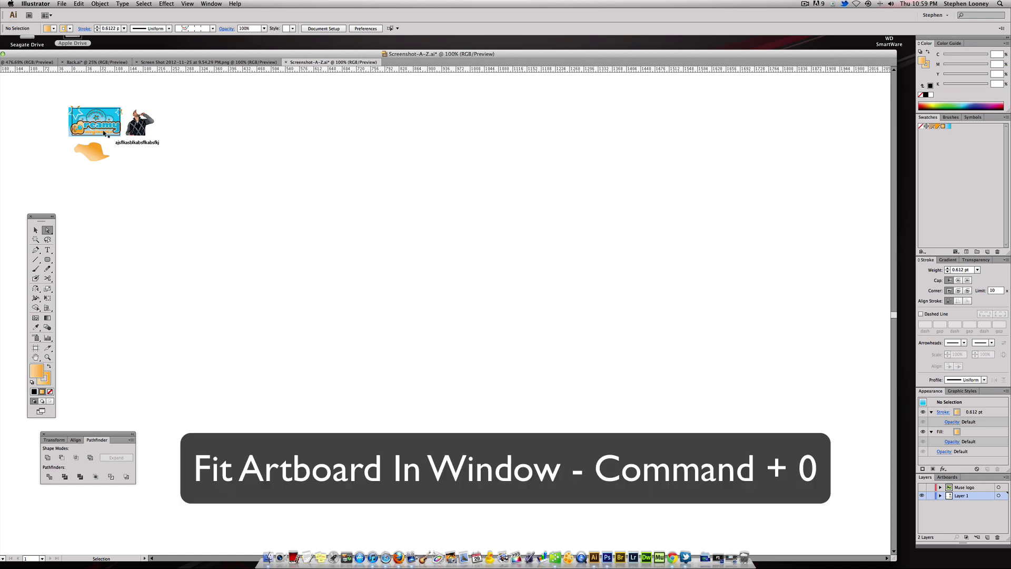
{"action": "key", "text": "super+0"}
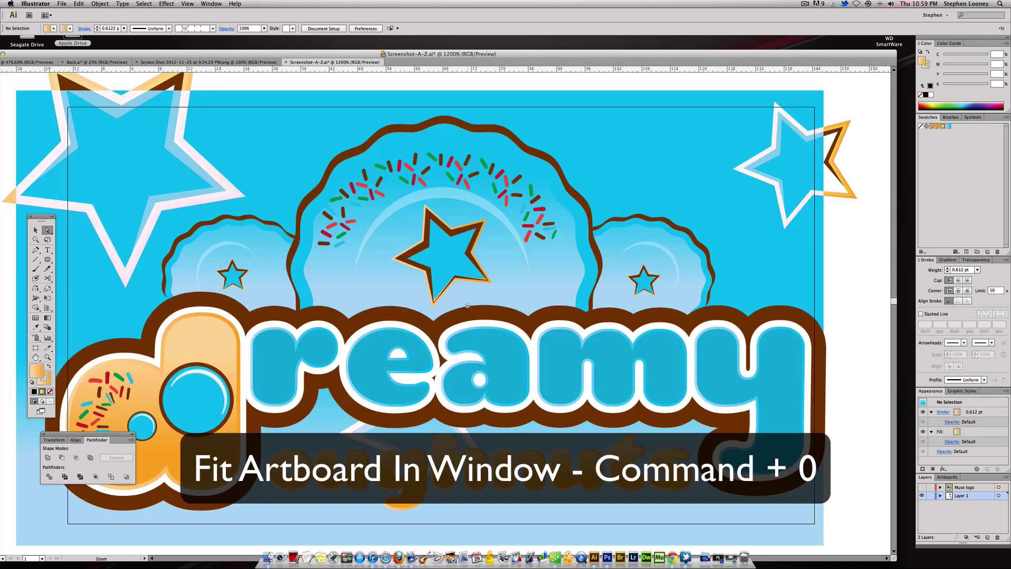
{"action": "left_click", "coordinate": [454, 294], "text": "alt"}
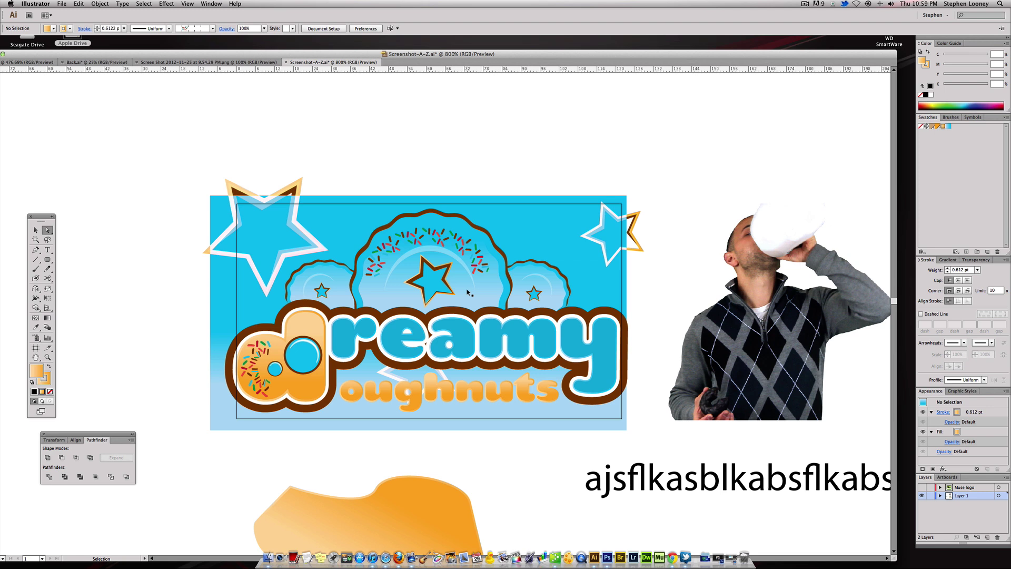
Drag horizontal and vertical guides from the rulers across the doughnut logo.
{"action": "left_click_drag", "start_coordinate": [354, 72], "coordinate": [355, 151]}
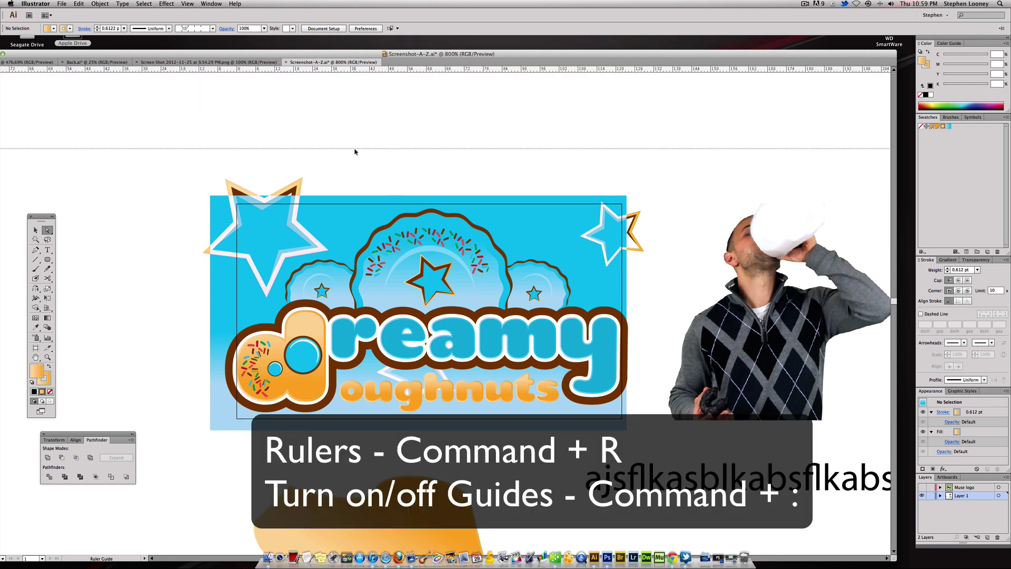
{"action": "left_click_drag", "start_coordinate": [343, 72], "coordinate": [354, 174]}
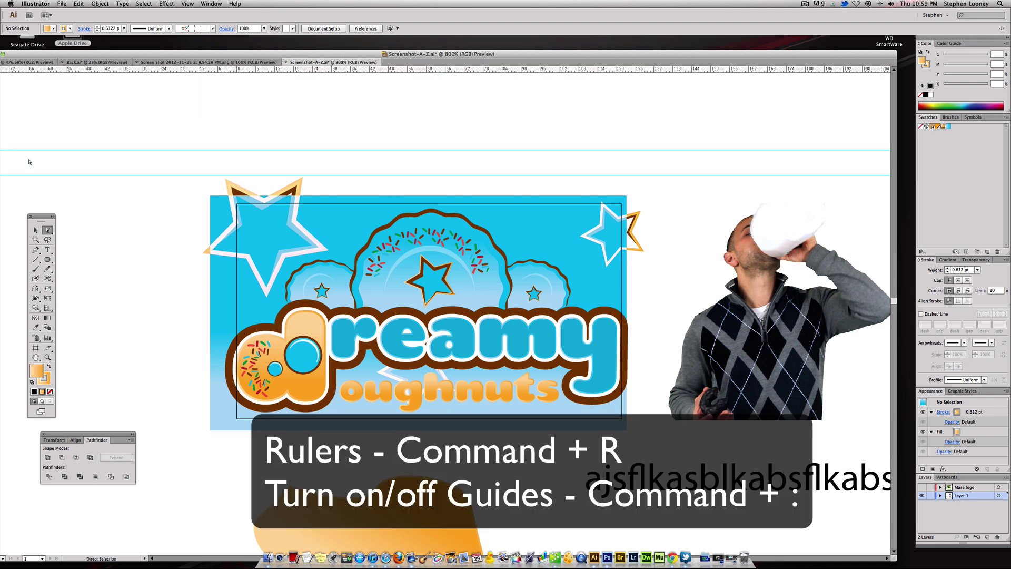
{"action": "left_click_drag", "start_coordinate": [16, 158], "coordinate": [441, 137]}
{"action": "left_click_drag", "start_coordinate": [483, 72], "coordinate": [531, 210]}
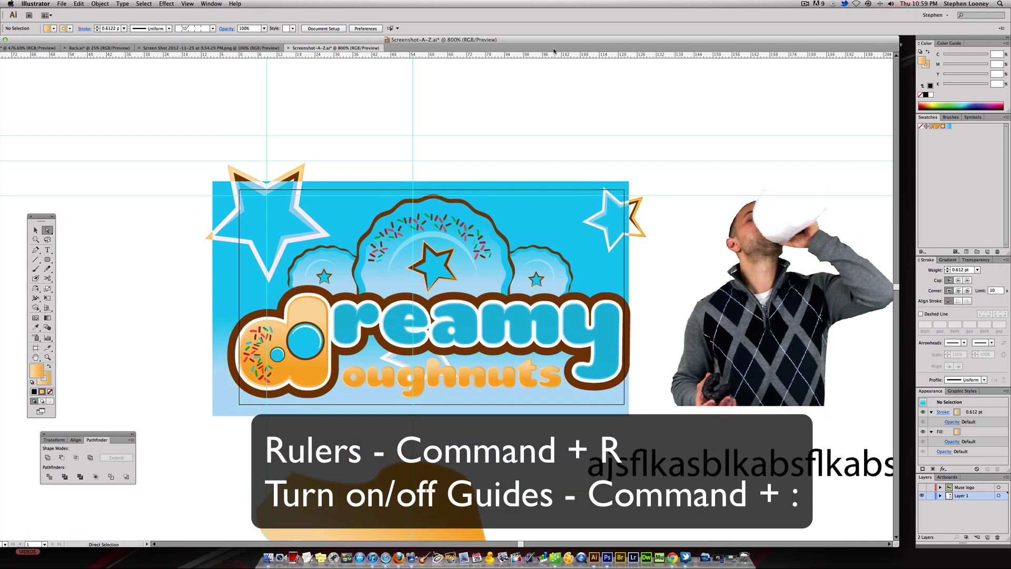
{"action": "left_click_drag", "start_coordinate": [553, 55], "coordinate": [558, 341]}
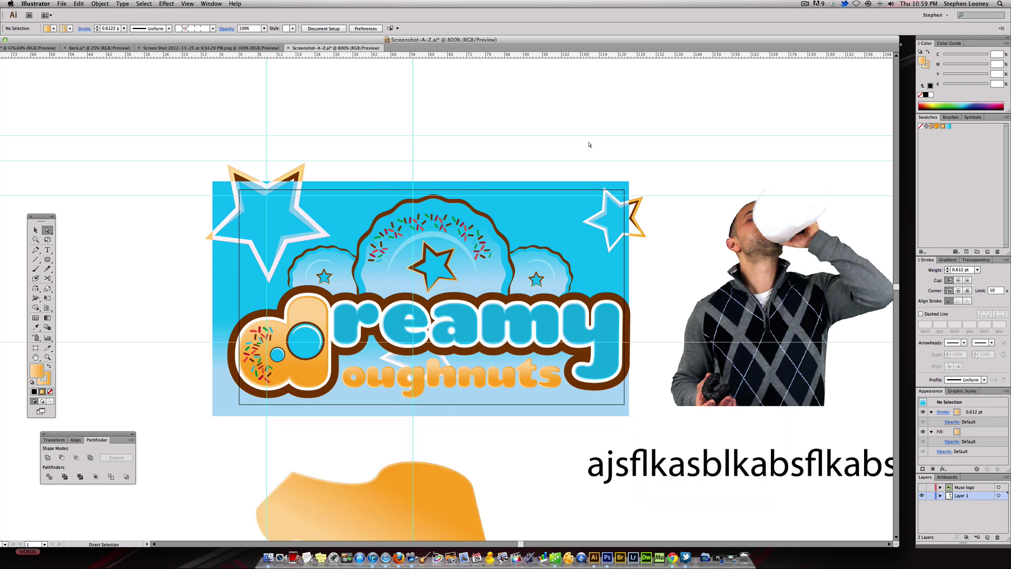
Toggle the guides off with Cmd+;, pan to the text line, and select the logo's right-hand star.
{"action": "key", "text": "super"}
{"action": "key", "text": "super+semicolon"}
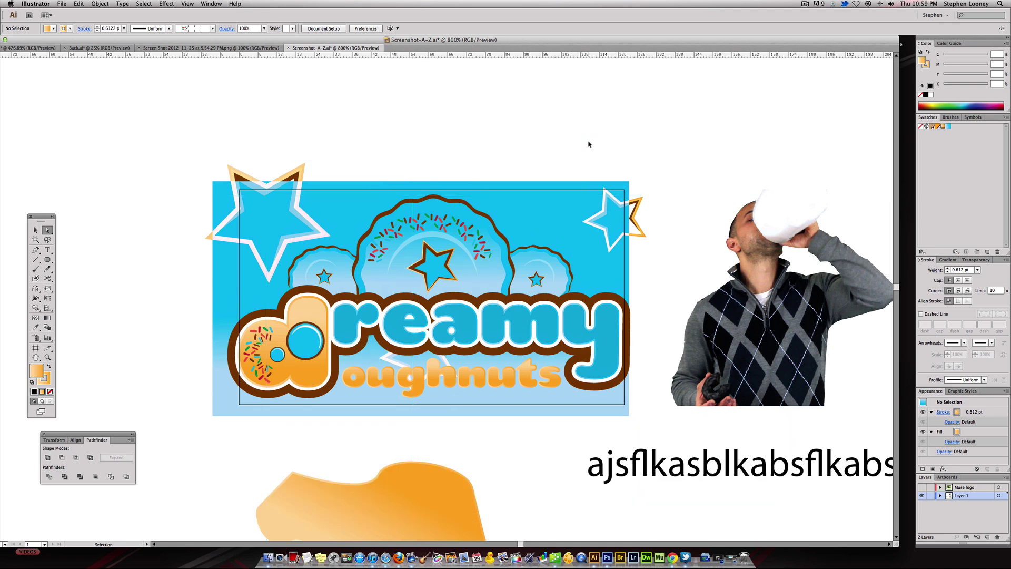
{"action": "key", "text": "super+semicolon"}
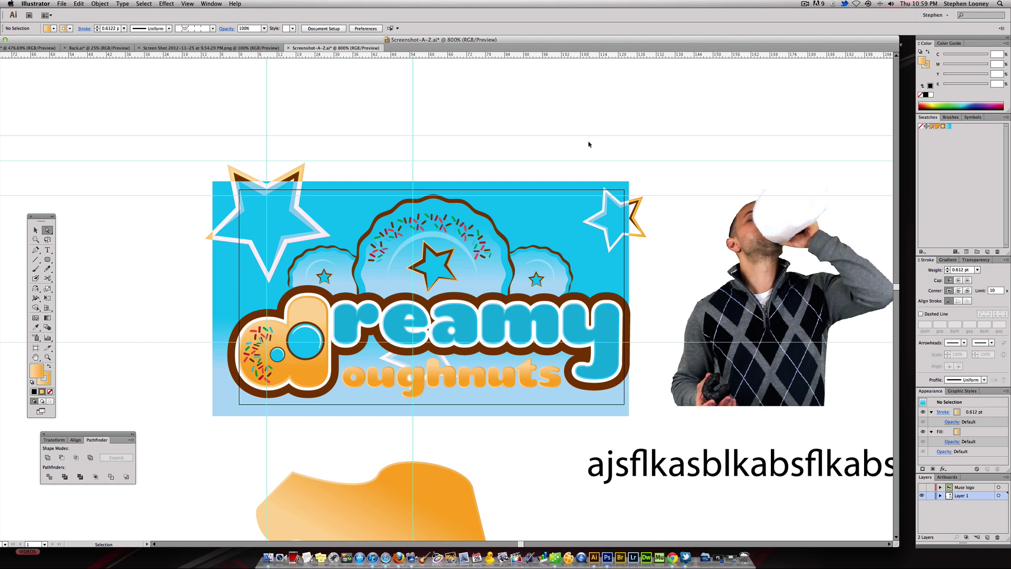
{"action": "key", "text": "super+semicolon"}
{"action": "key", "text": "super+semicolon"}
{"action": "key", "text": "super+semicolon"}
{"action": "key", "text": "super+semicolon"}
{"action": "key", "text": "super+semicolon"}
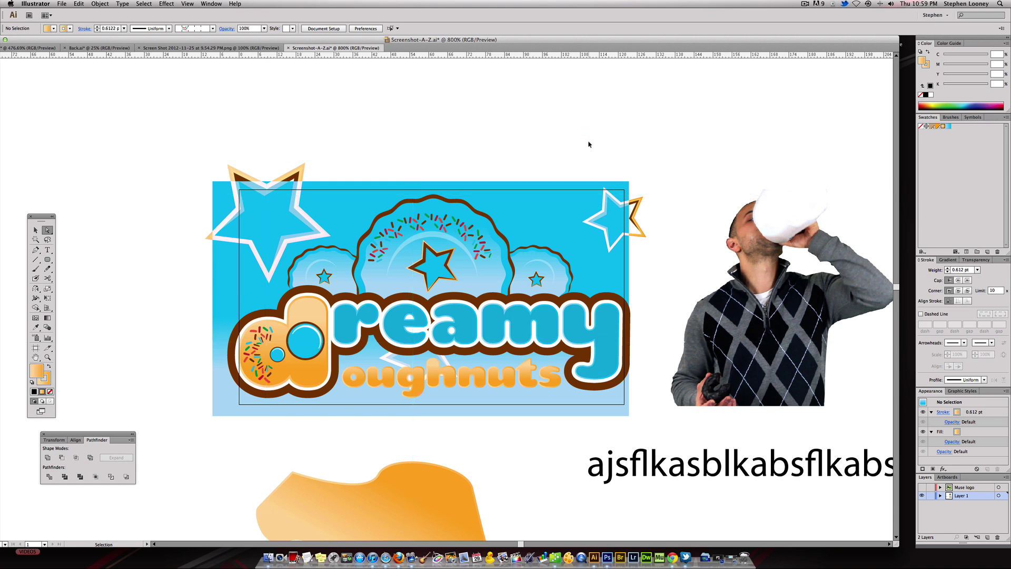
{"action": "left_click_drag", "start_coordinate": [601, 254], "coordinate": [516, 243]}
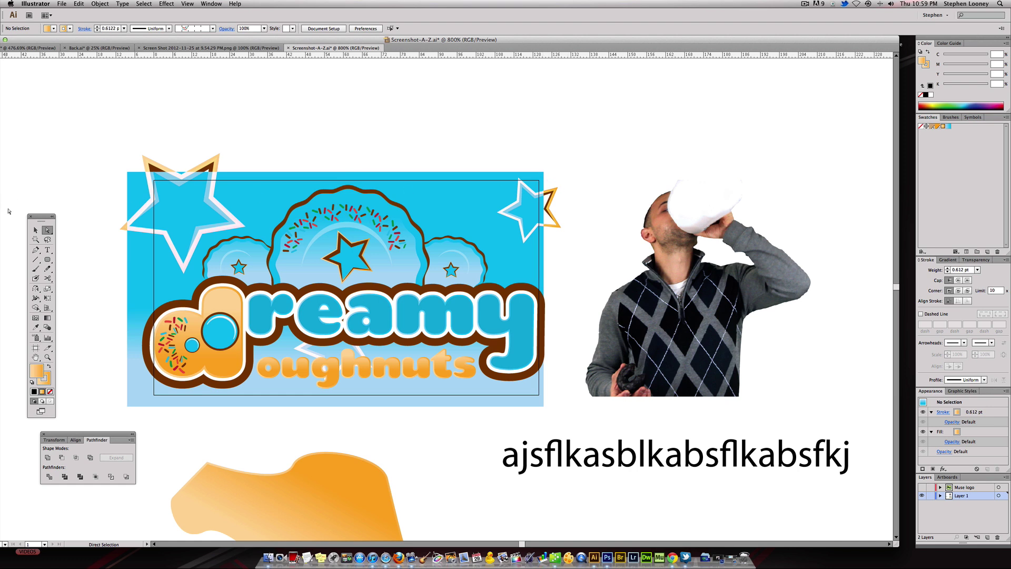
{"action": "left_click", "coordinate": [35, 229]}
{"action": "left_click_drag", "start_coordinate": [571, 185], "coordinate": [554, 205]}
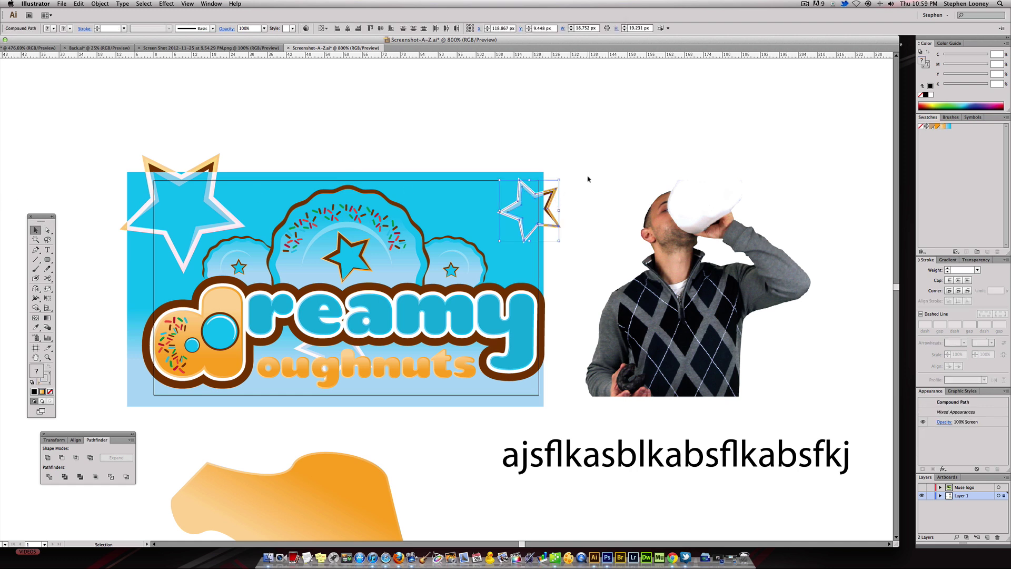
Drag the orange gradient shape from its spot onto the man's photo.
{"action": "left_click", "coordinate": [588, 180]}
{"action": "left_click", "coordinate": [634, 239]}
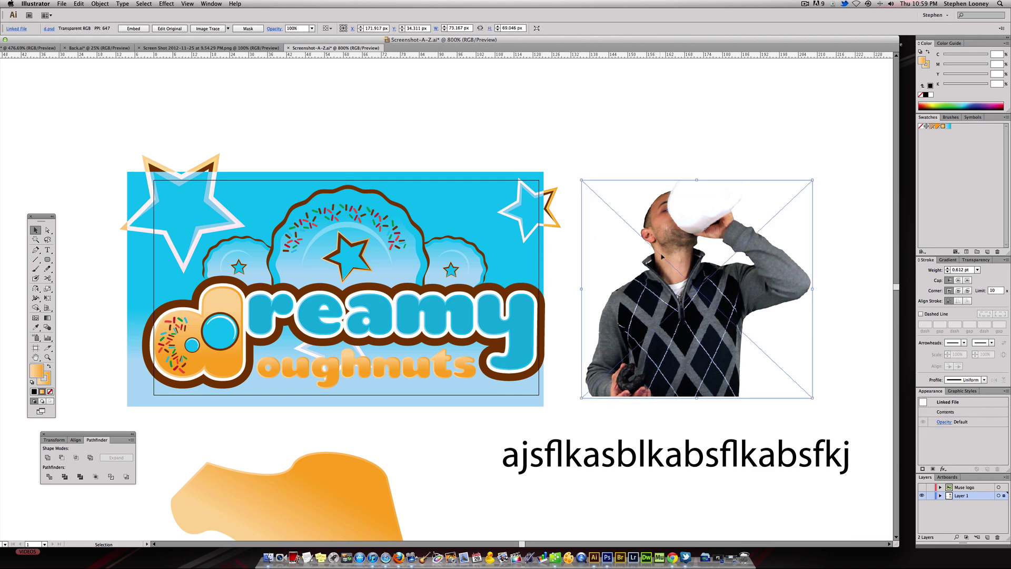
{"action": "left_click_drag", "start_coordinate": [662, 287], "coordinate": [649, 285]}
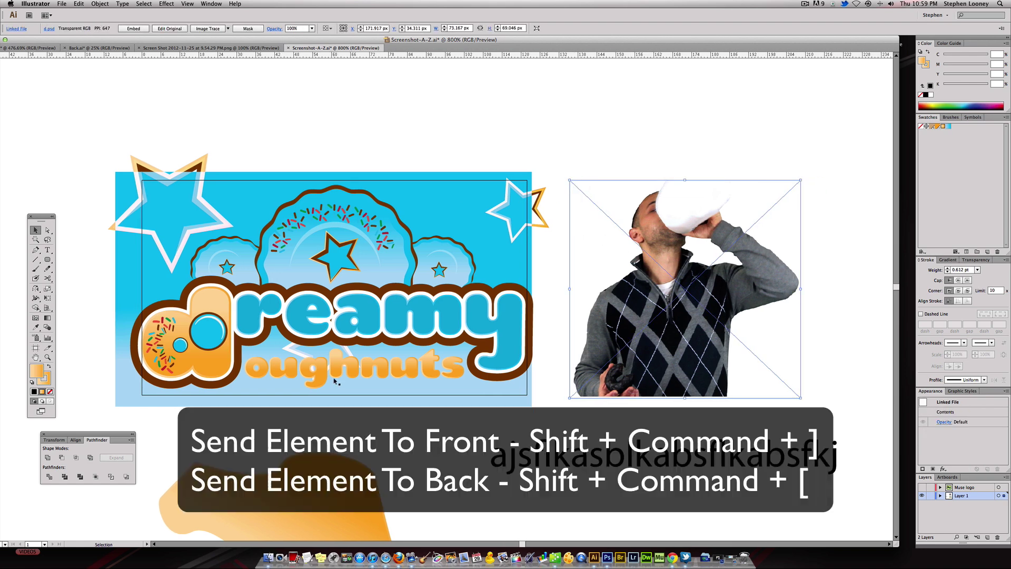
{"action": "left_click_drag", "start_coordinate": [311, 427], "coordinate": [229, 379]}
{"action": "left_click", "coordinate": [221, 431]}
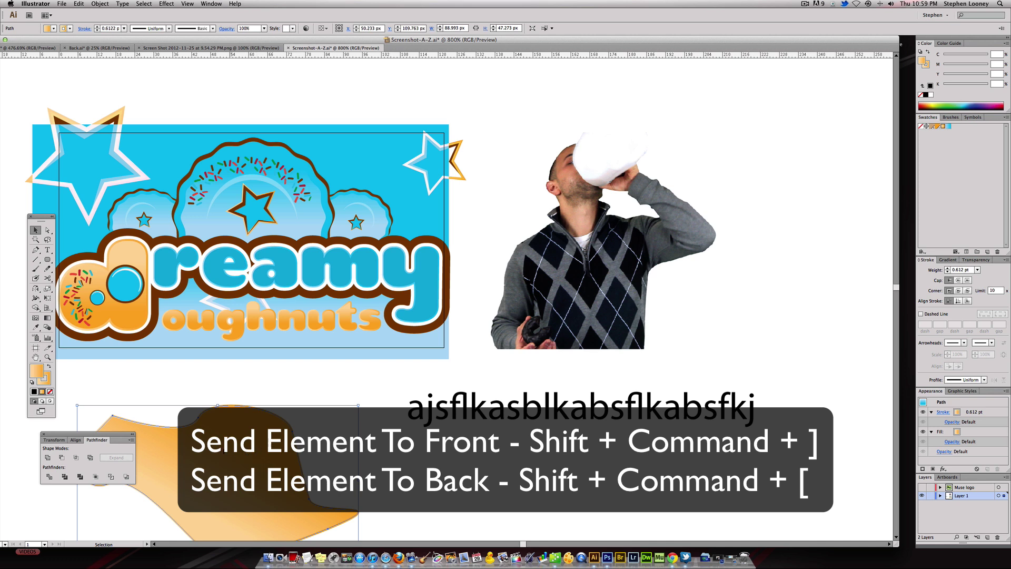
{"action": "left_click_drag", "start_coordinate": [299, 457], "coordinate": [720, 252]}
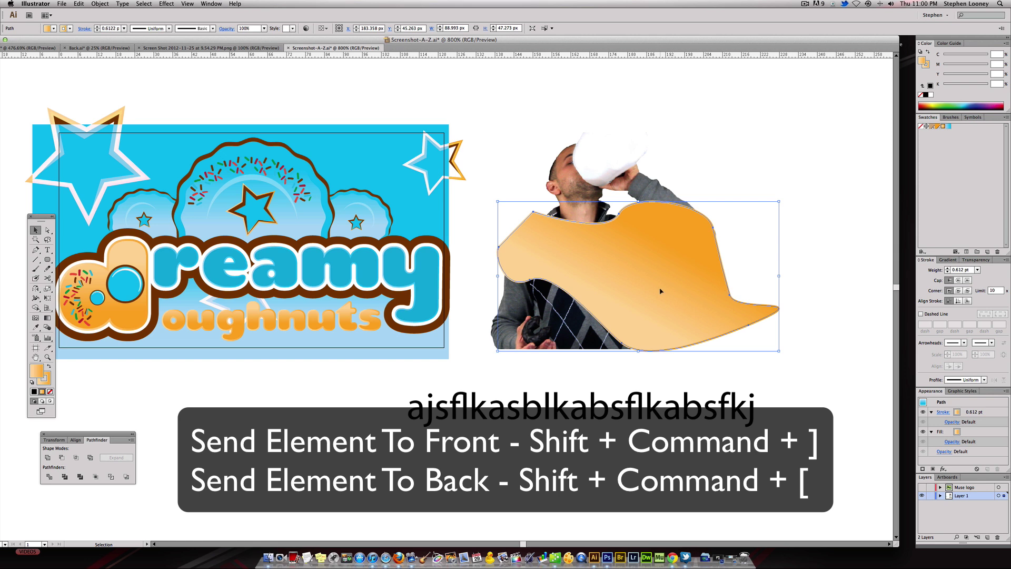
Send the orange shape to the back, bring it to the front, then review the Object > Arrange commands.
{"action": "key", "text": "shift"}
{"action": "key", "text": "super"}
{"action": "key", "text": "shift+super+bracketleft"}
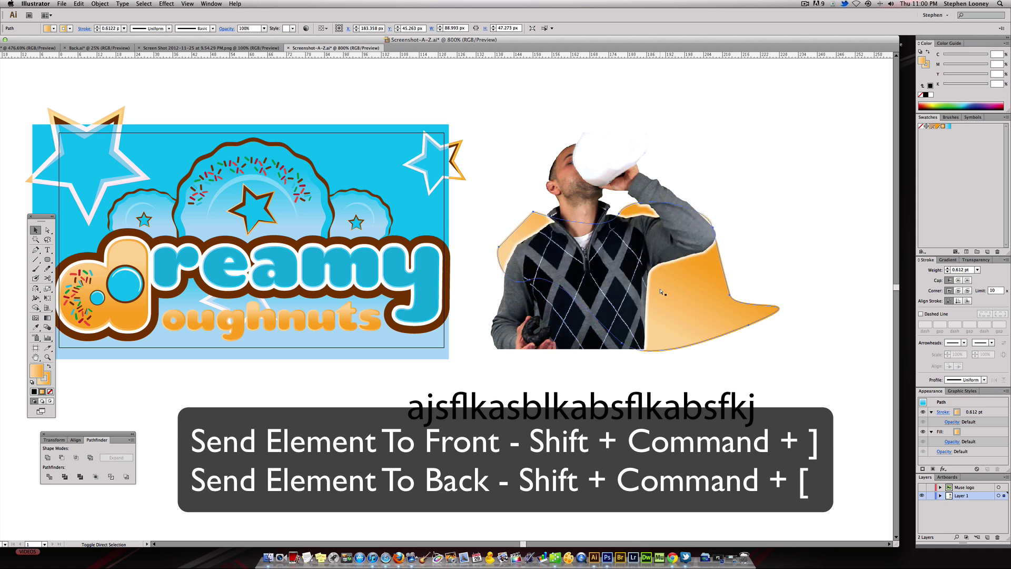
{"action": "key", "text": "shift+super+bracketright"}
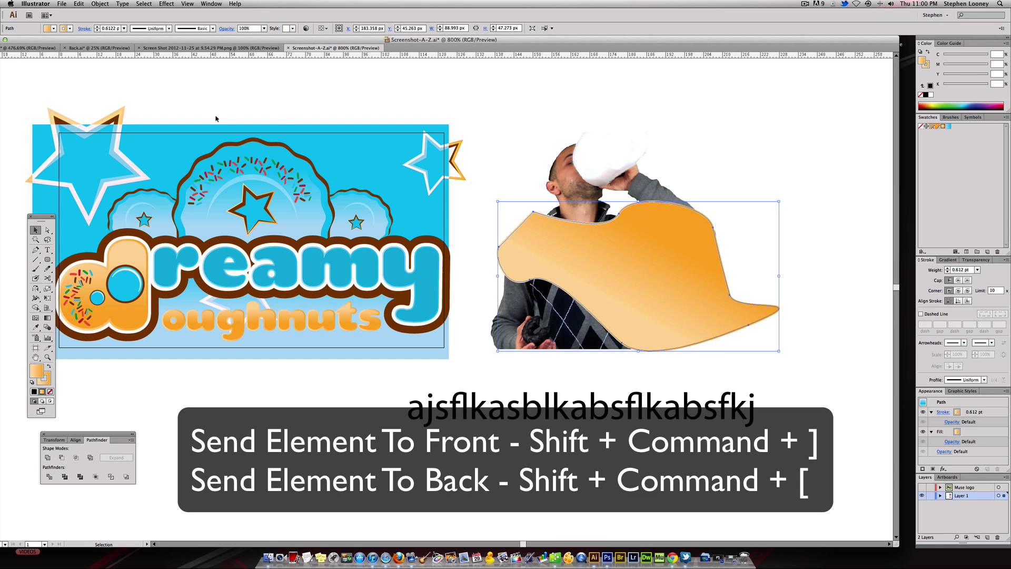
{"action": "left_click", "coordinate": [101, 4]}
{"action": "mouse_move", "coordinate": [106, 22]}
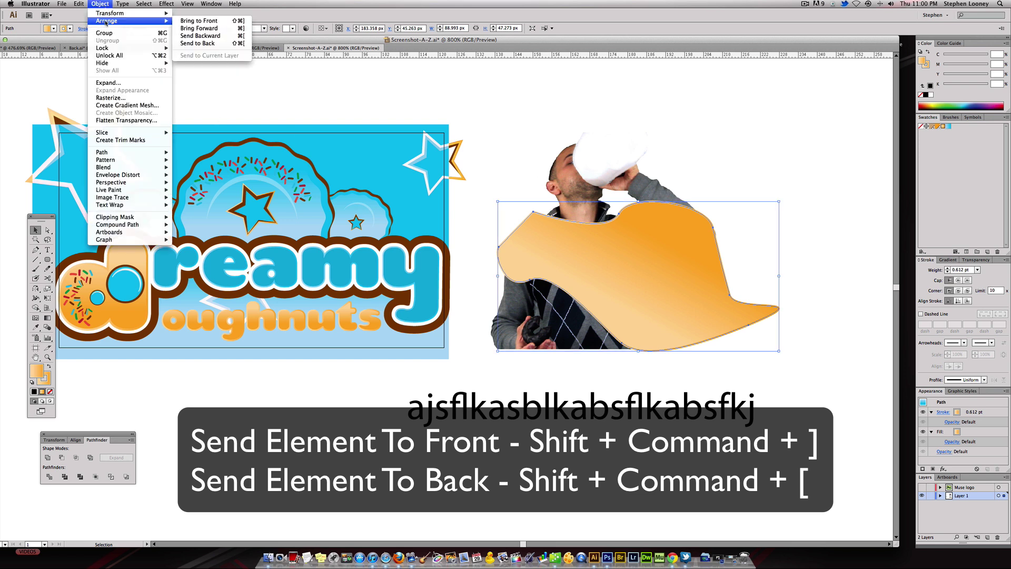